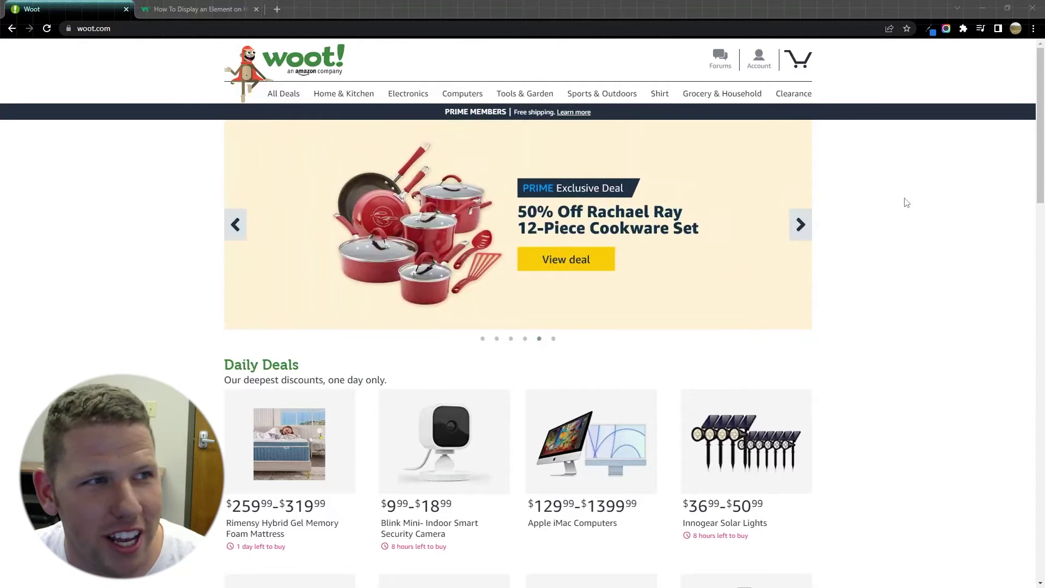
# Scroll down the Woot homepage and back up to the Deal of the Day banner.
pyautogui.scroll(-6, 875, 196)
pyautogui.scroll(7, 903, 215)
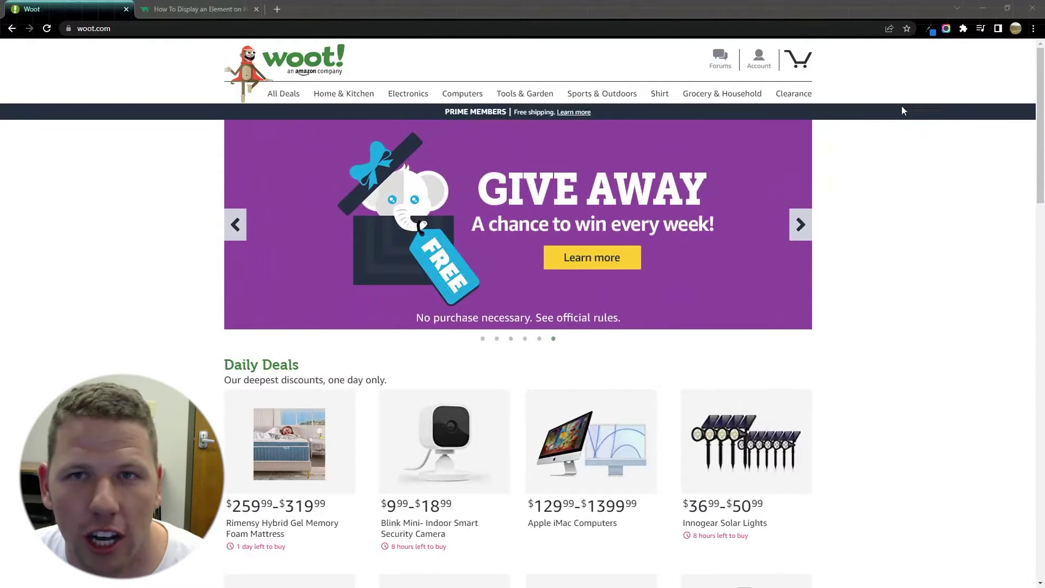
pyautogui.moveTo(945, 86); pyautogui.dragTo(943, 38)
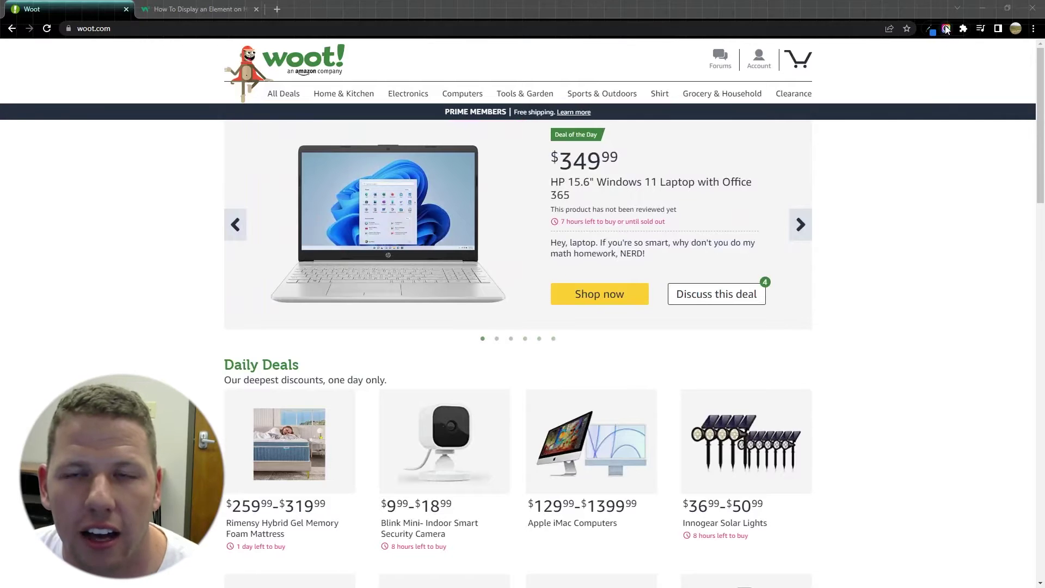
# Capture the visible part of the Woot page with Awesome Screenshot.
pyautogui.click(947, 28)
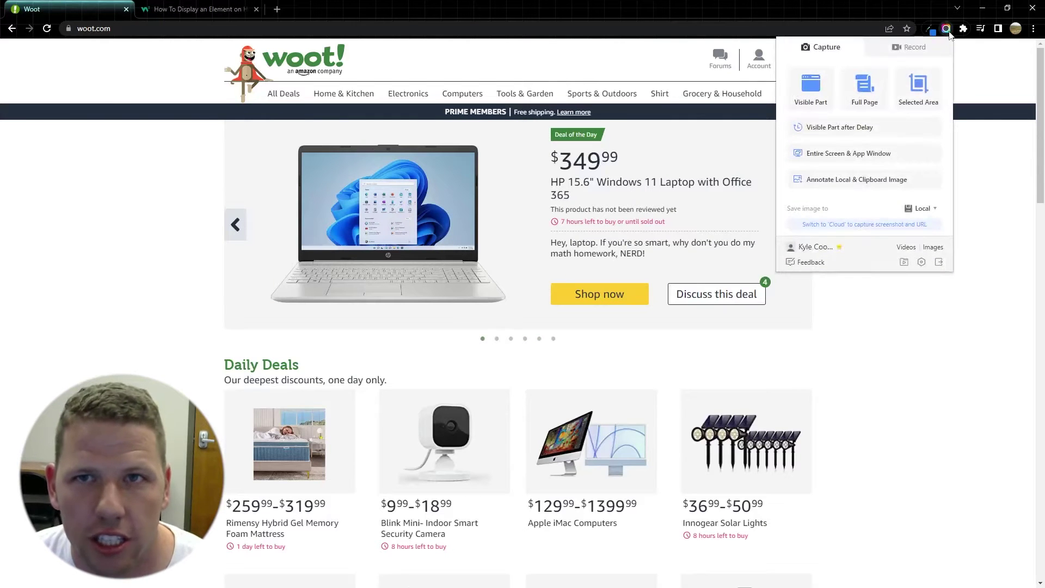
pyautogui.click(983, 61)
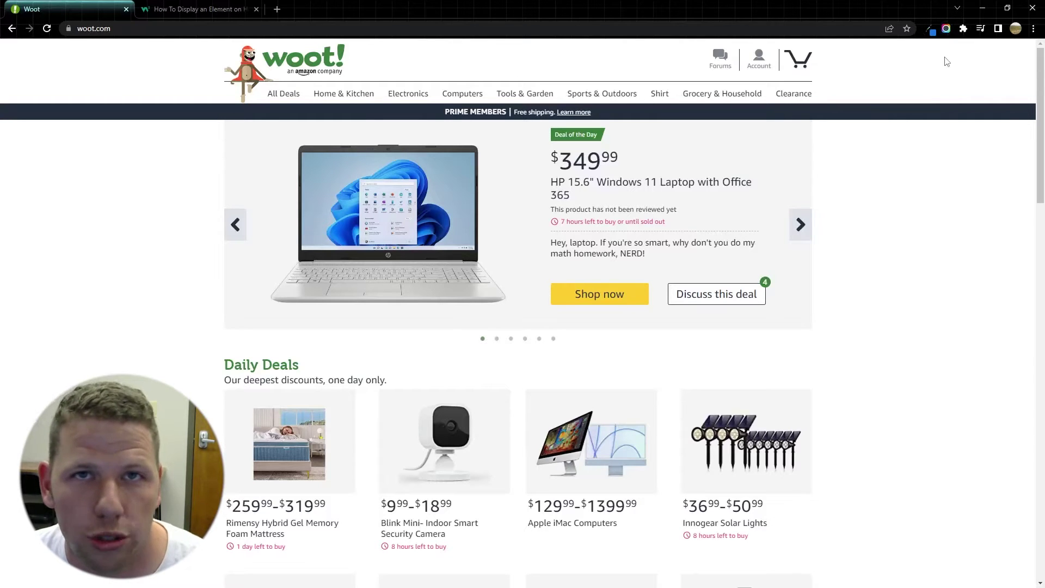
pyautogui.click(946, 31)
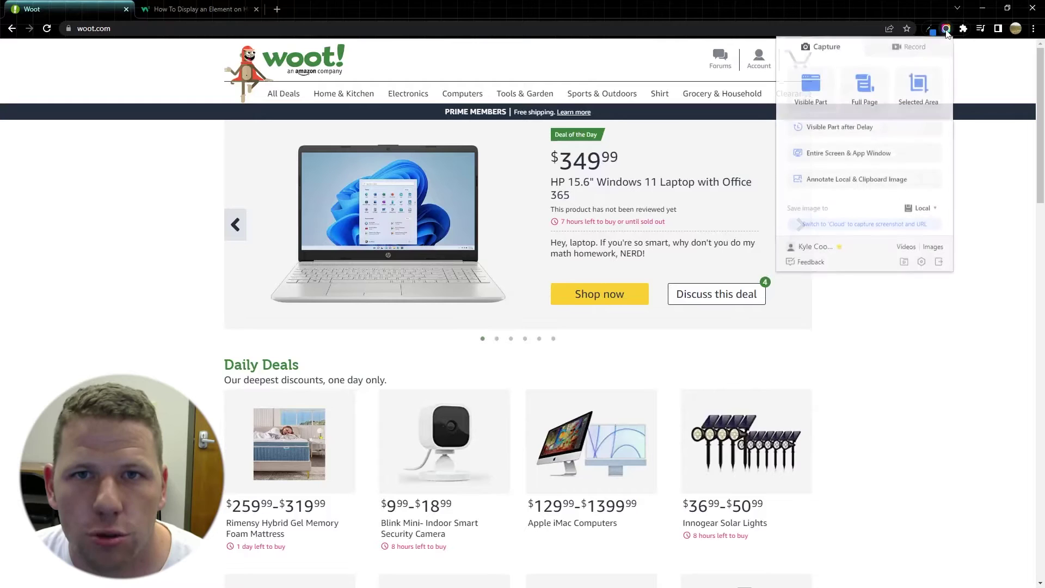
pyautogui.click(819, 90)
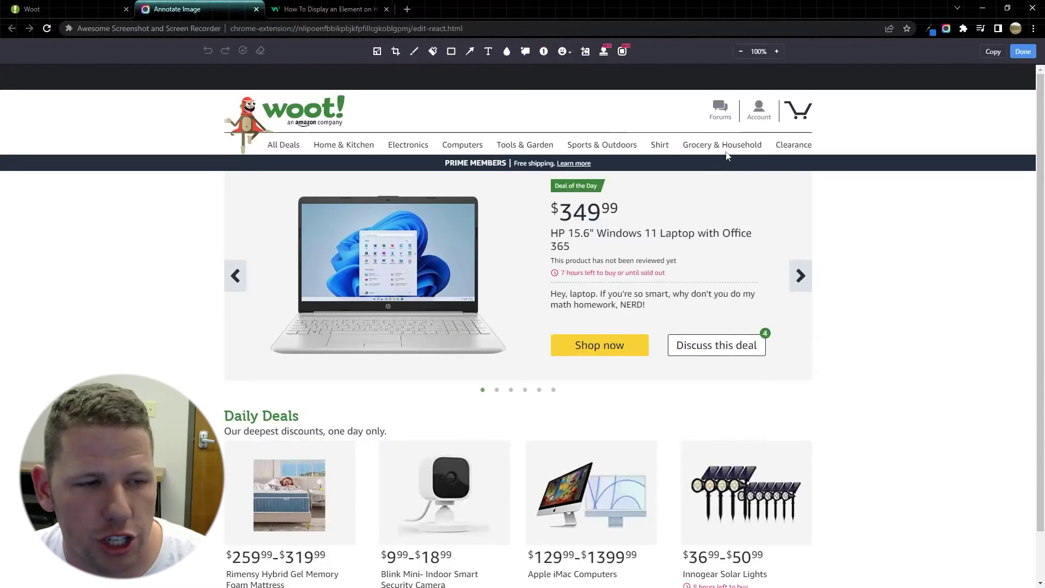
pyautogui.scroll(-1, 849, 241)
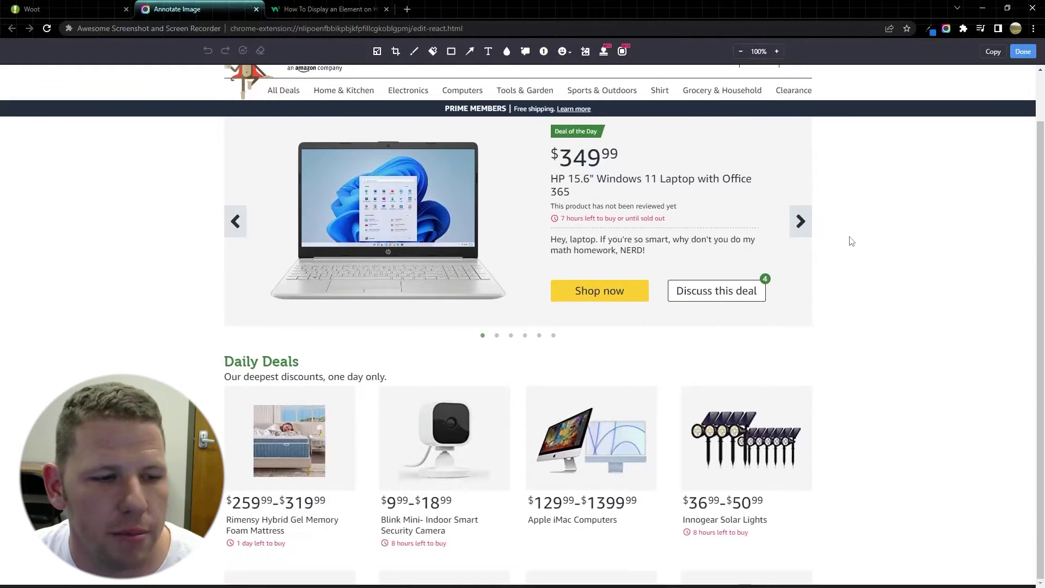
pyautogui.scroll(1, 871, 235)
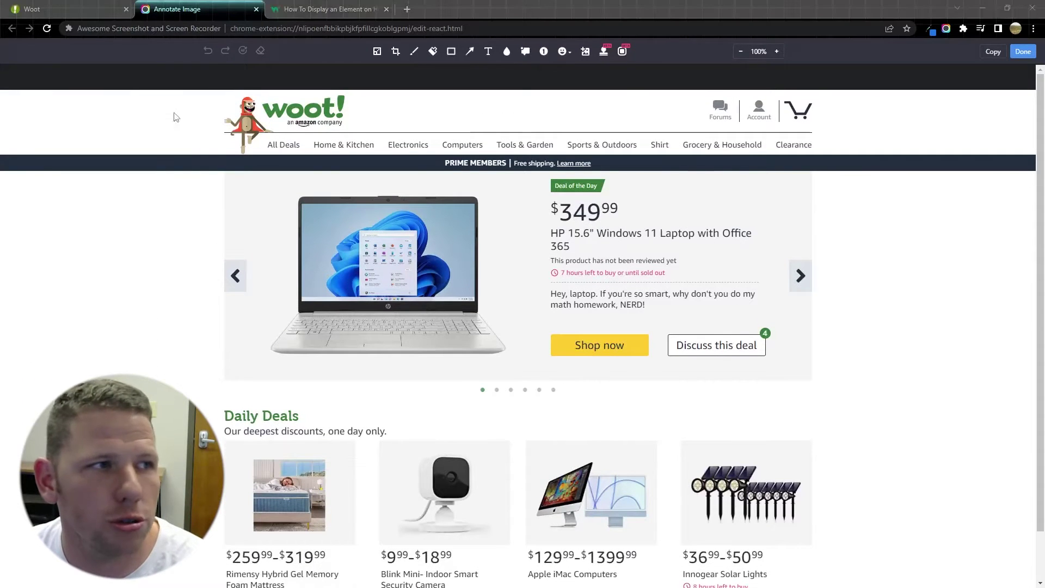
# Scribble two red loops on the screenshot's top corners, then remove them.
pyautogui.moveTo(155, 78)
pyautogui.mouseDown()
pyautogui.moveTo(32, 64)
pyautogui.moveTo(115, 74)
pyautogui.mouseUp()
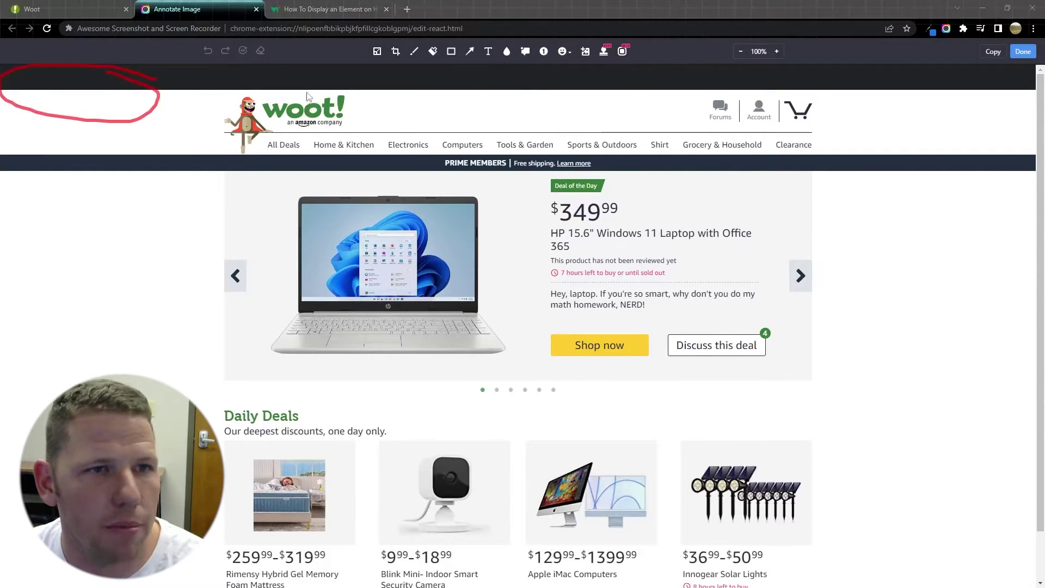
pyautogui.moveTo(958, 65)
pyautogui.mouseDown()
pyautogui.moveTo(847, 93)
pyautogui.moveTo(870, 88)
pyautogui.mouseUp()
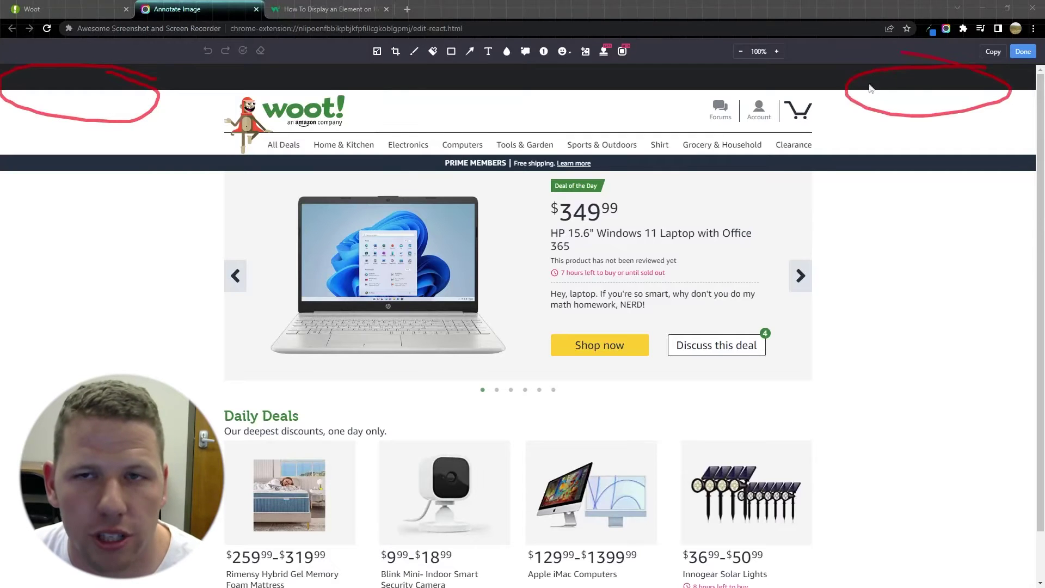
pyautogui.press('Escape')
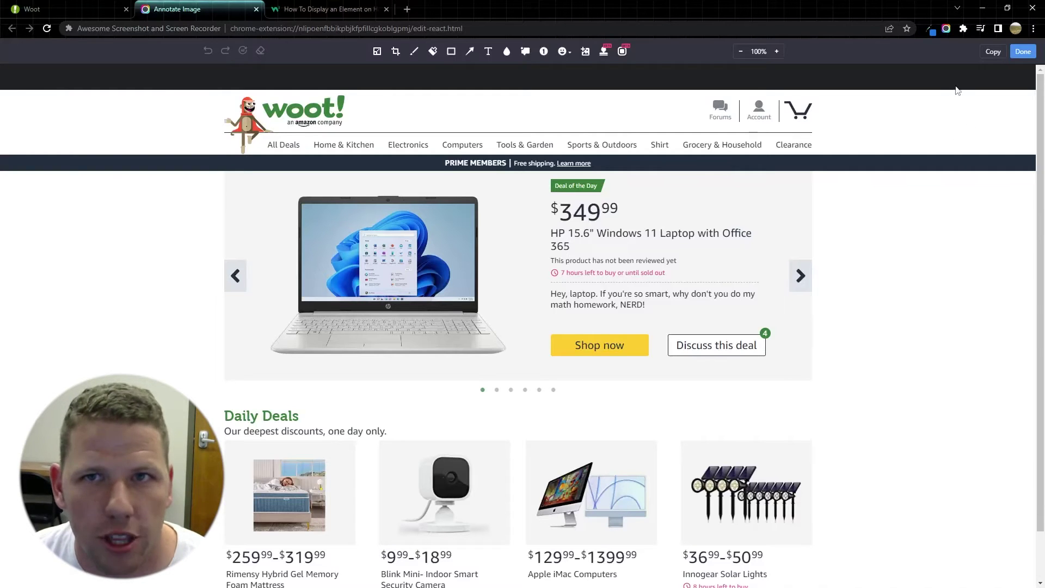
# Take a Full Page capture of Woot, scroll through it, then return to Woot.
pyautogui.click(71, 8)
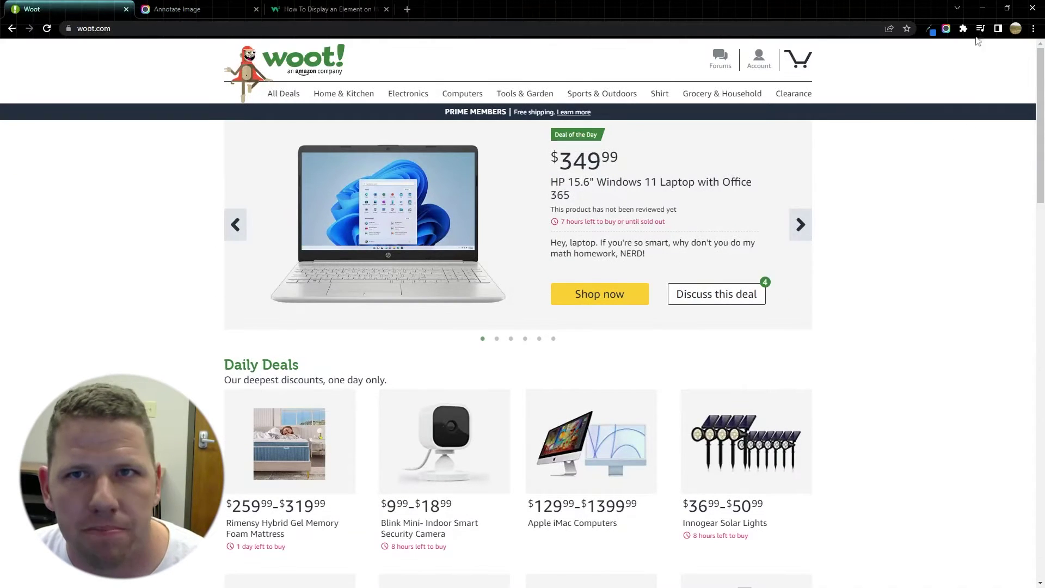
pyautogui.click(947, 28)
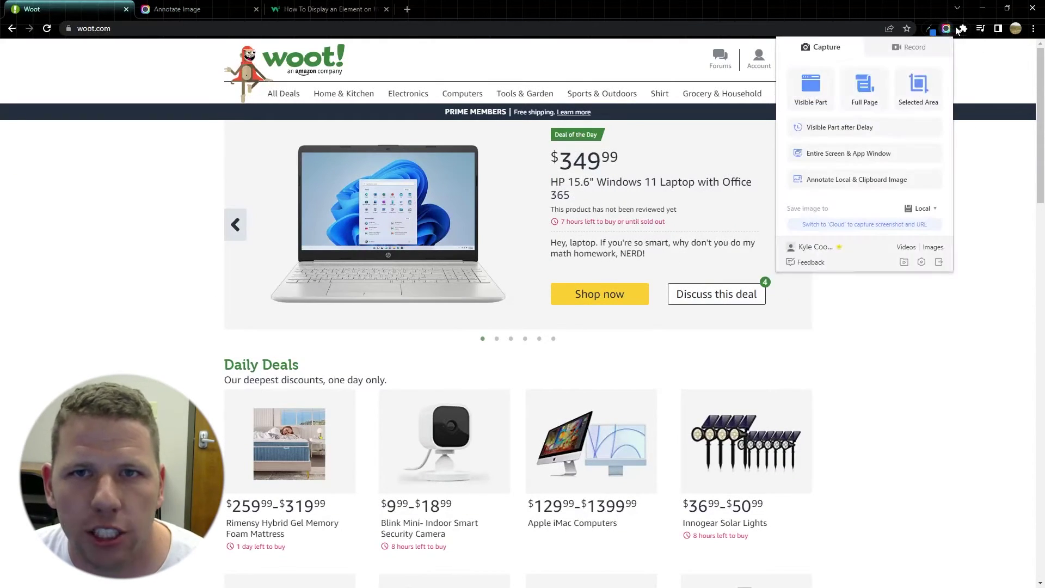
pyautogui.click(877, 86)
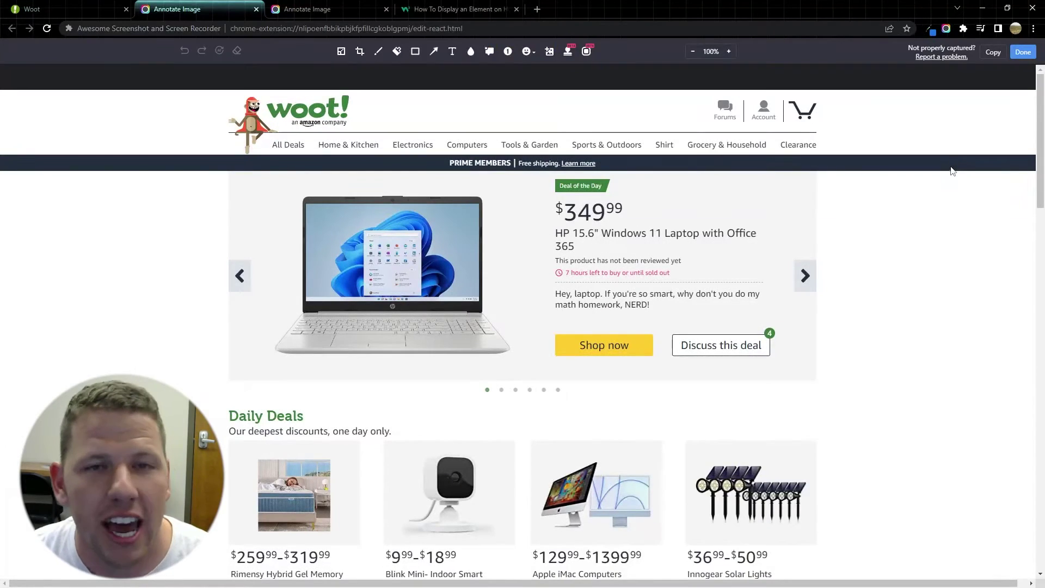
pyautogui.scroll(-6, 906, 236)
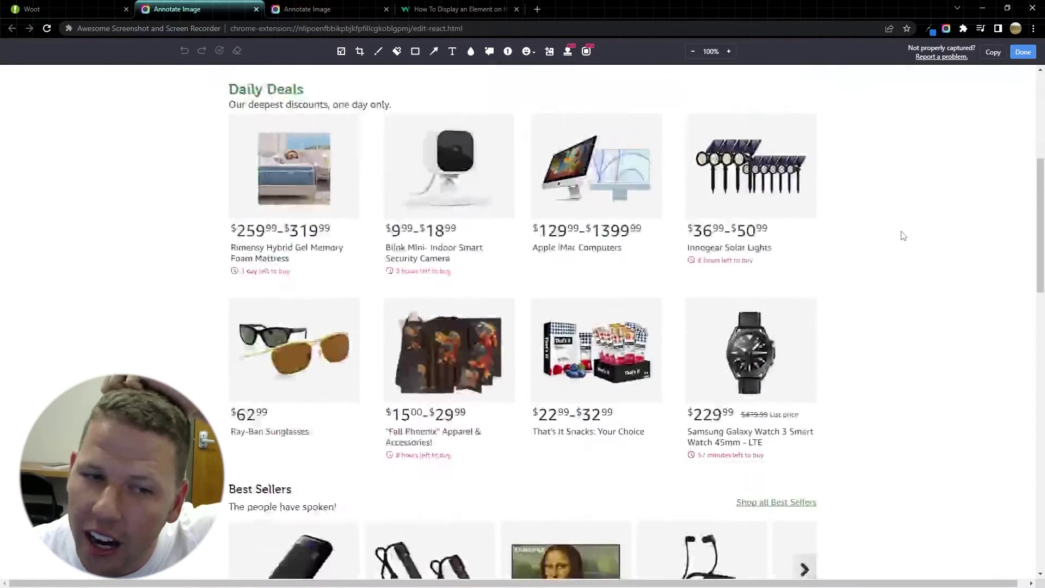
pyautogui.scroll(-20, 903, 236)
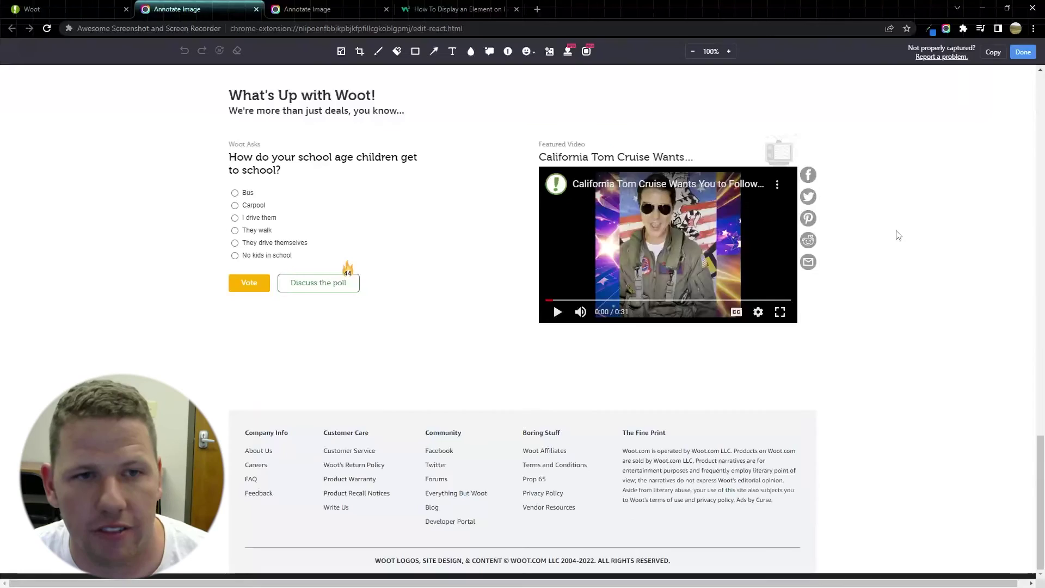
pyautogui.scroll(20, 899, 235)
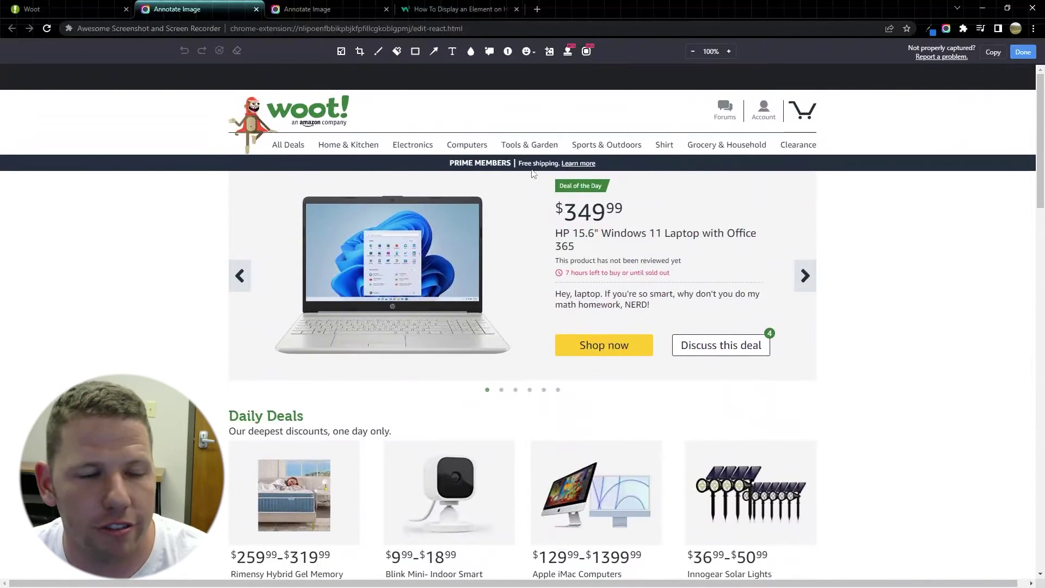
pyautogui.click(109, 9)
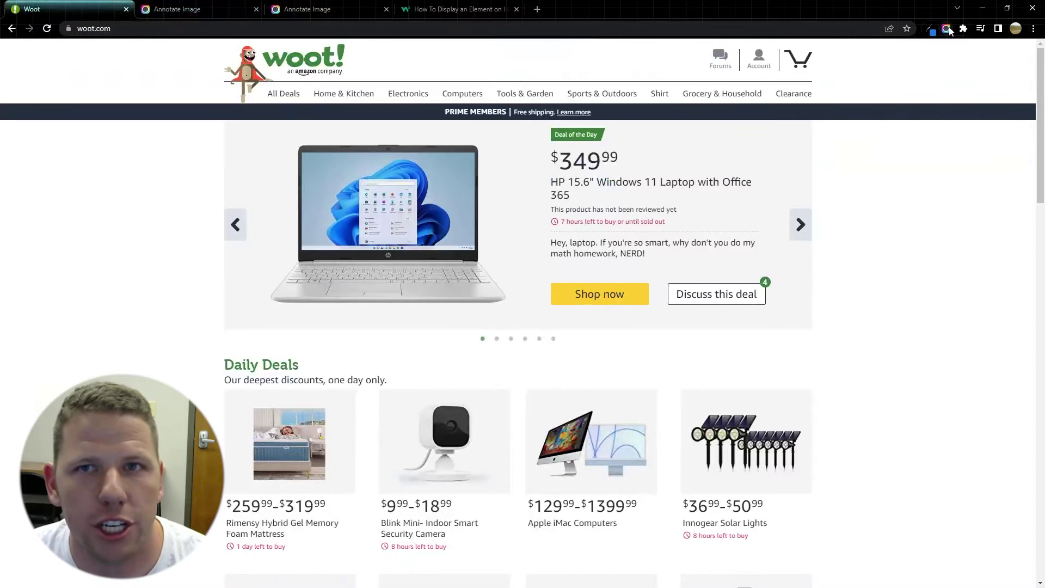
# Capture a Selected Area around the Daily Deals row.
pyautogui.click(946, 29)
pyautogui.click(920, 90)
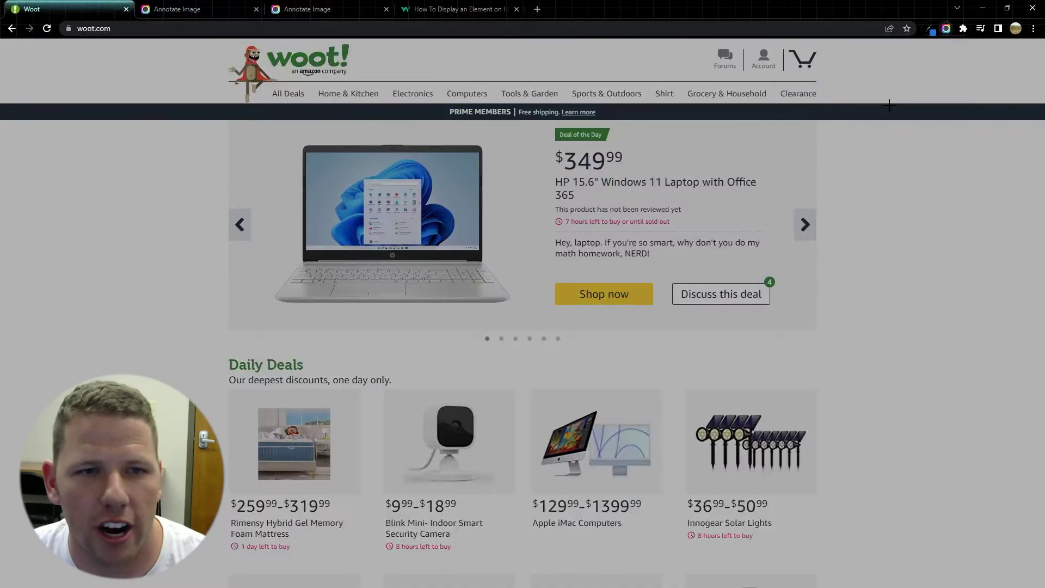
pyautogui.moveTo(191, 340); pyautogui.dragTo(852, 563)
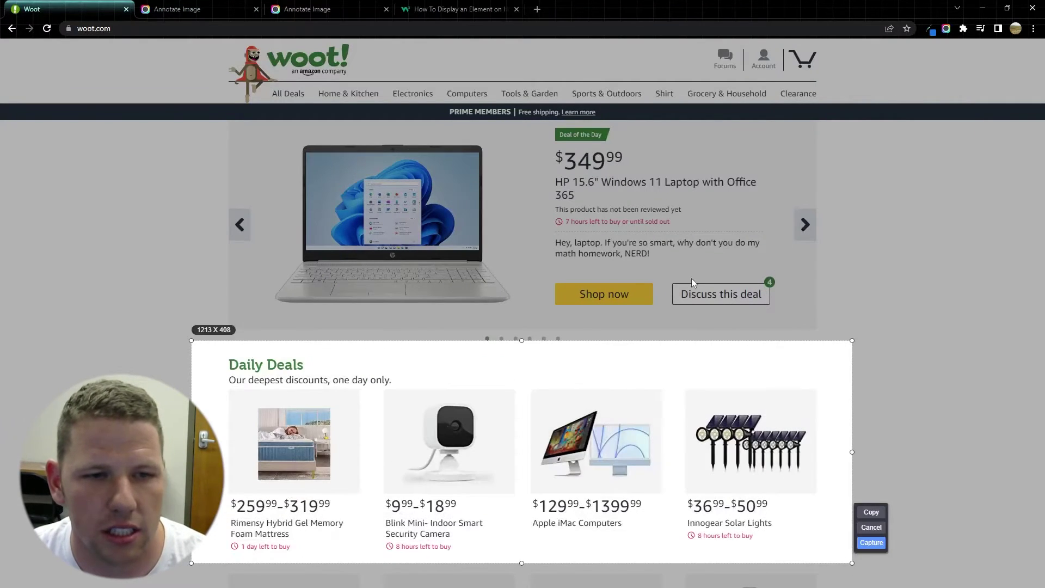
pyautogui.click(871, 543)
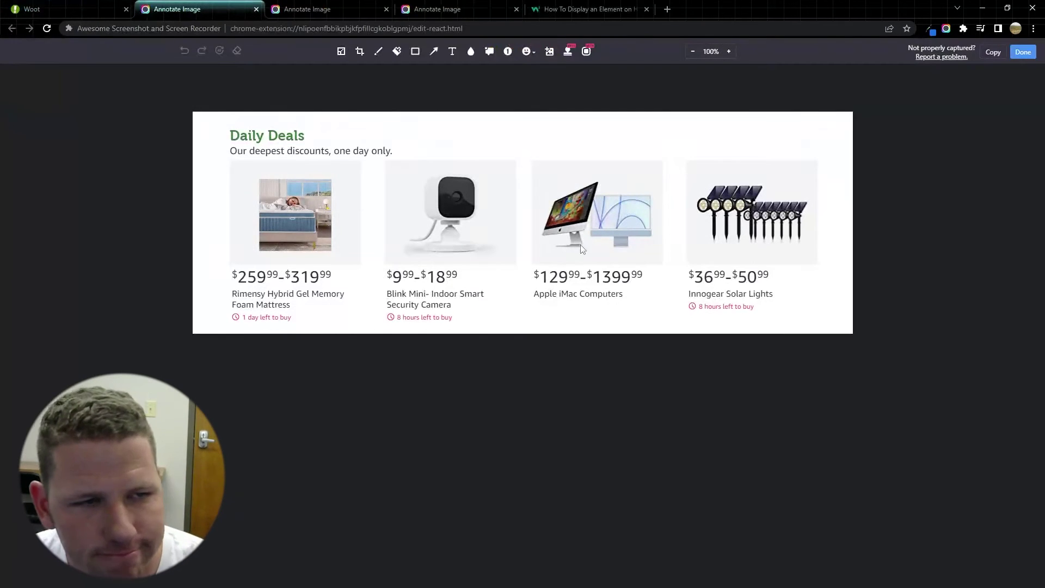
# Return to the Woot page and dismiss the capture options without capturing.
pyautogui.click(101, 5)
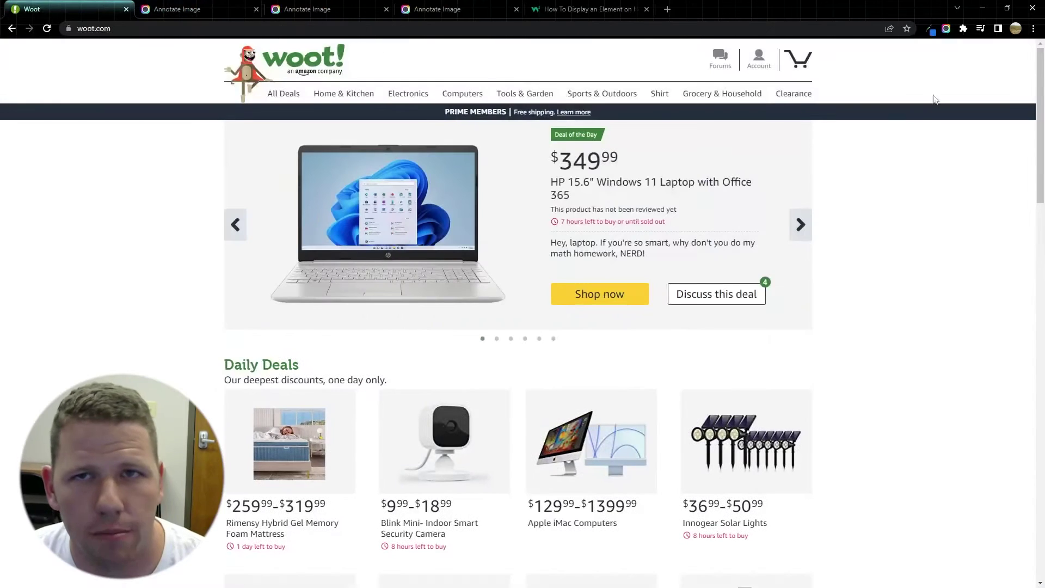
pyautogui.click(947, 28)
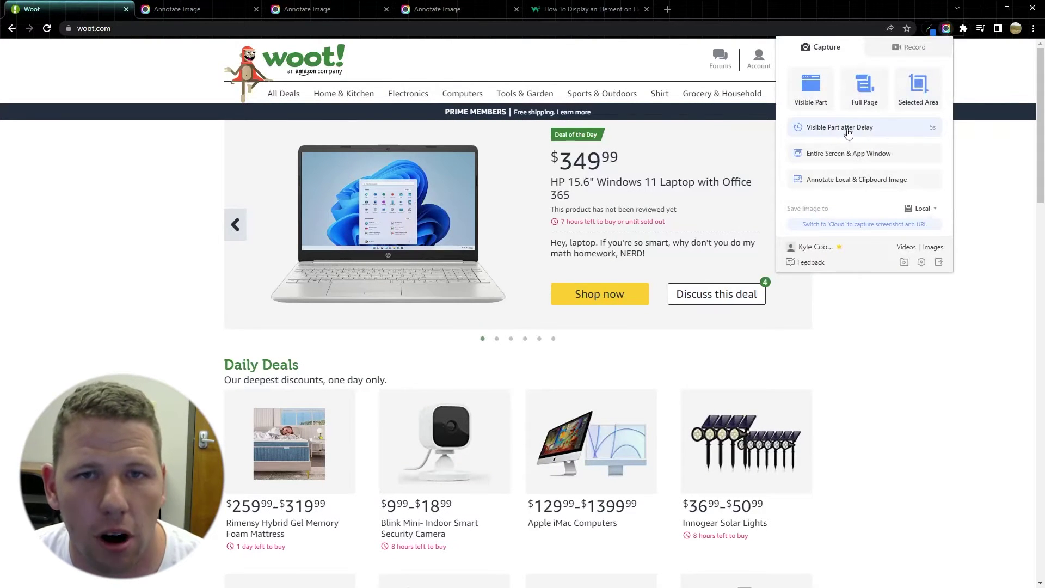
pyautogui.click(929, 142)
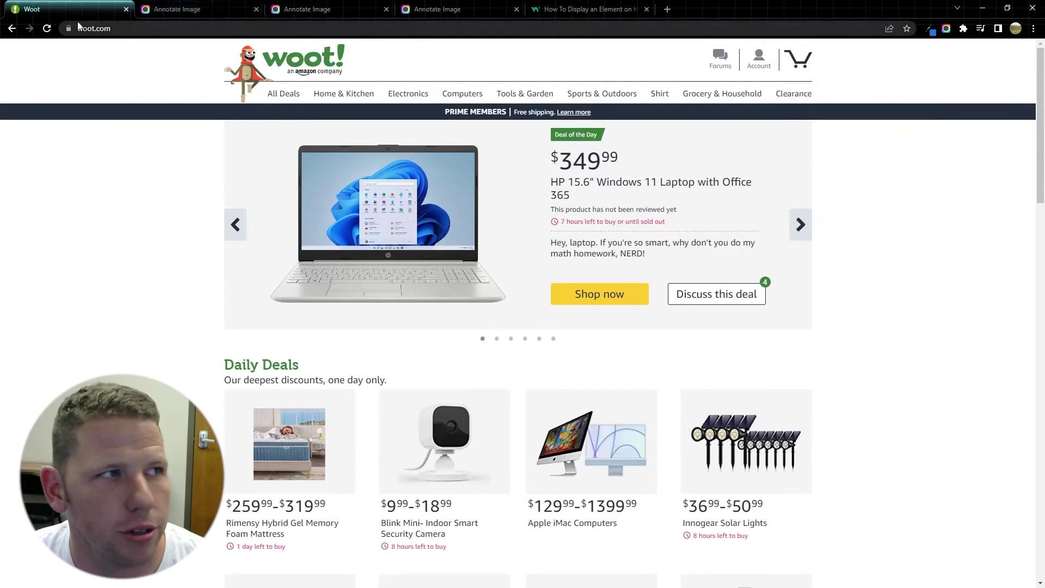
# Capture the W3Schools hover demo with Visible Part after Delay, then return to Woot.
pyautogui.click(566, 9)
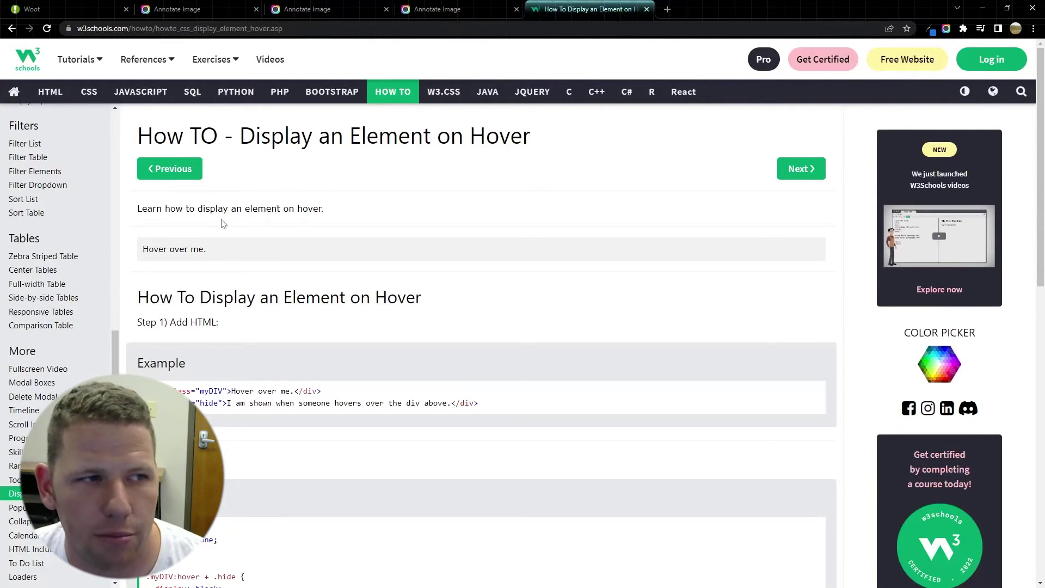
pyautogui.moveTo(185, 248)
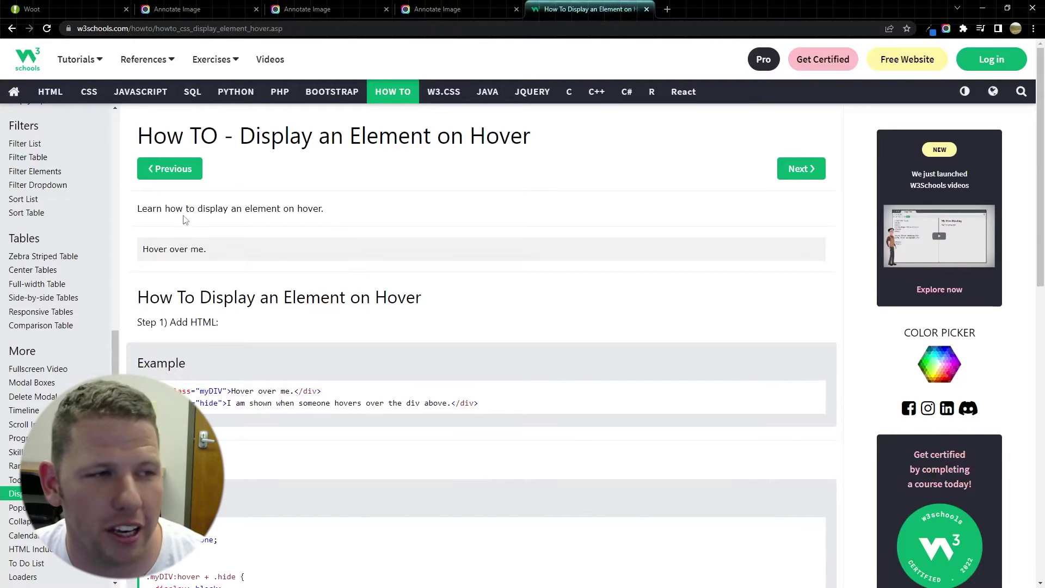
pyautogui.click(946, 28)
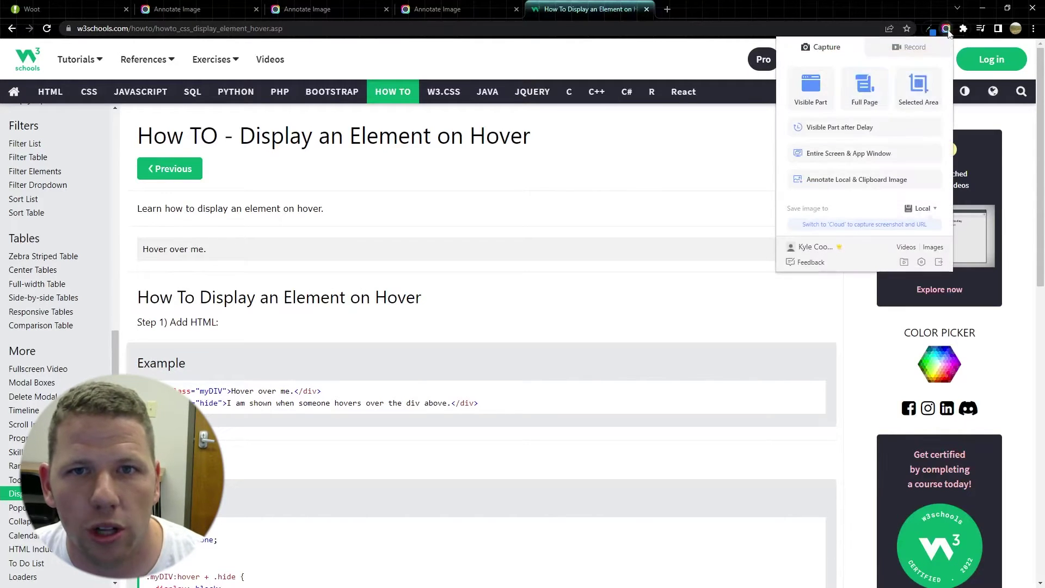
pyautogui.click(846, 129)
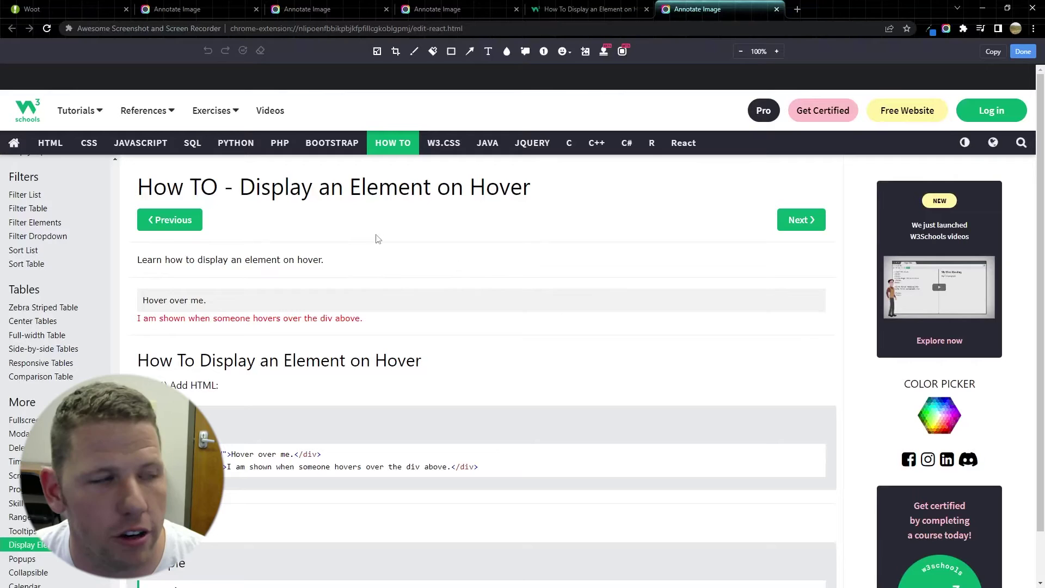
pyautogui.click(90, 4)
# Restore down the Chrome window and move it over Premiere Pro.
pyautogui.click(930, 29)
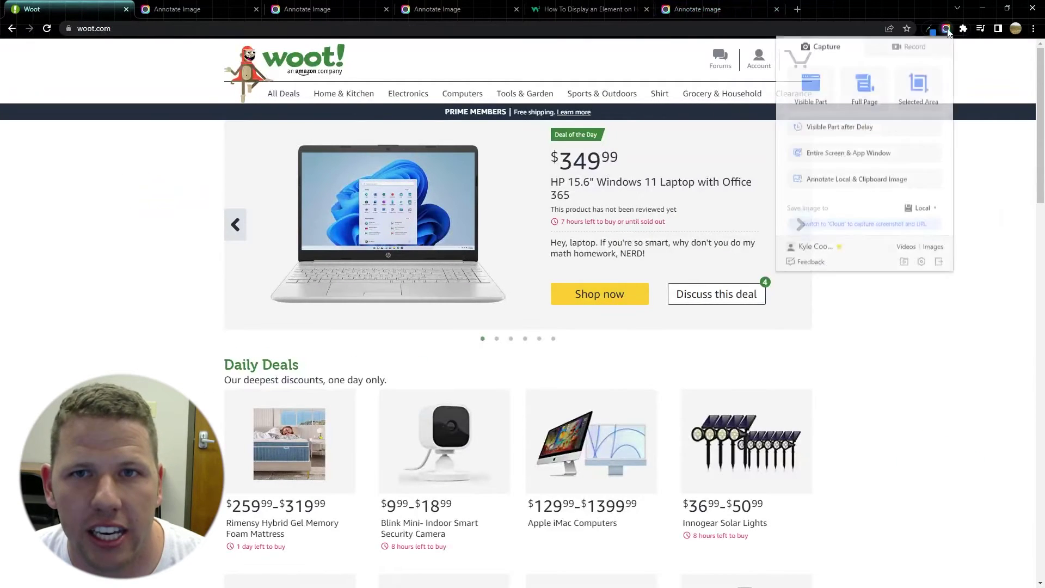
pyautogui.moveTo(923, 8); pyautogui.dragTo(598, 19)
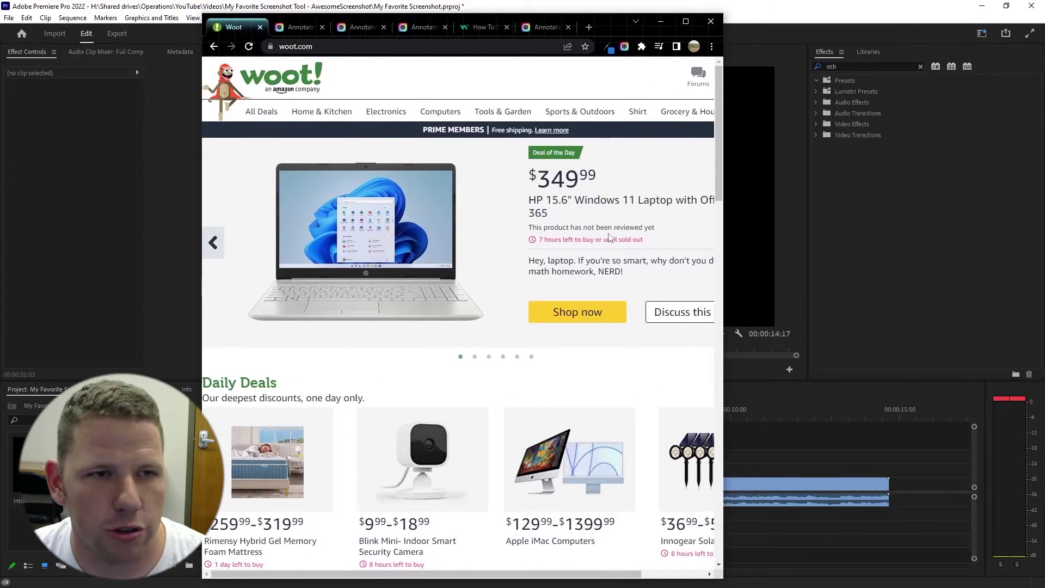
pyautogui.moveTo(618, 22); pyautogui.dragTo(590, 15)
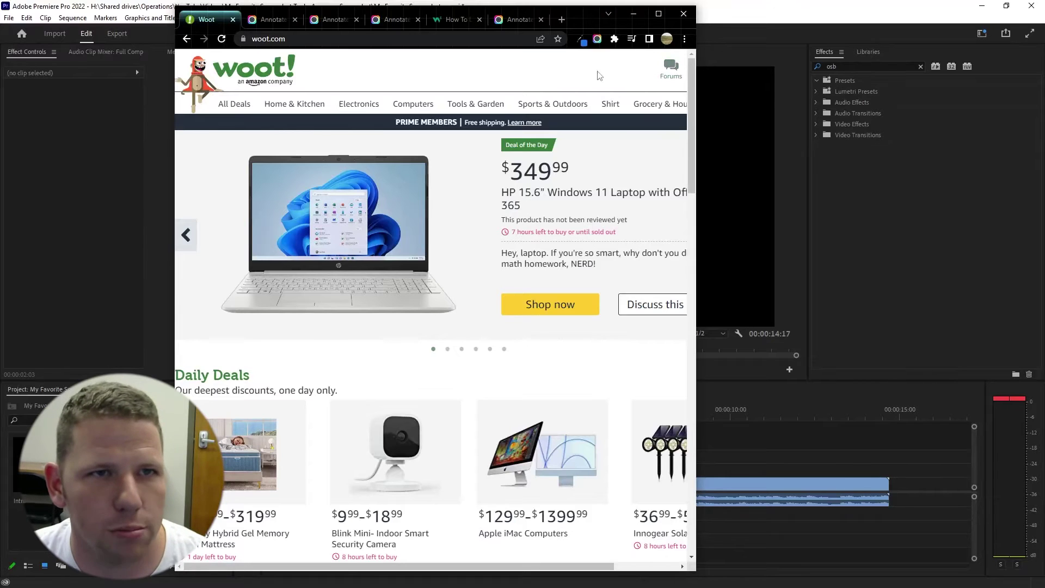
# Capture the Entire Screen & App Window showing Woot over Premiere Pro.
pyautogui.click(597, 39)
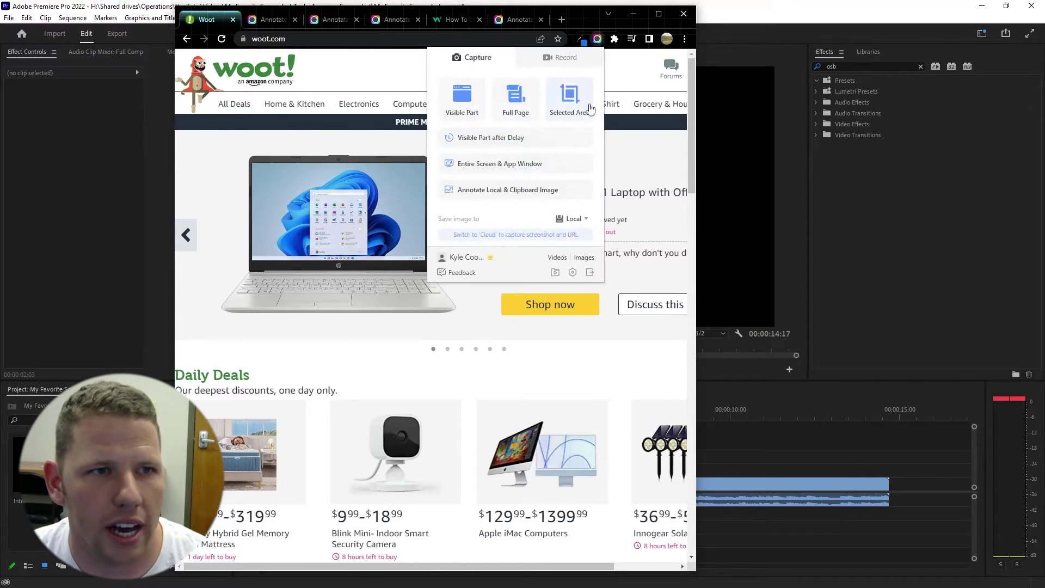
pyautogui.click(500, 166)
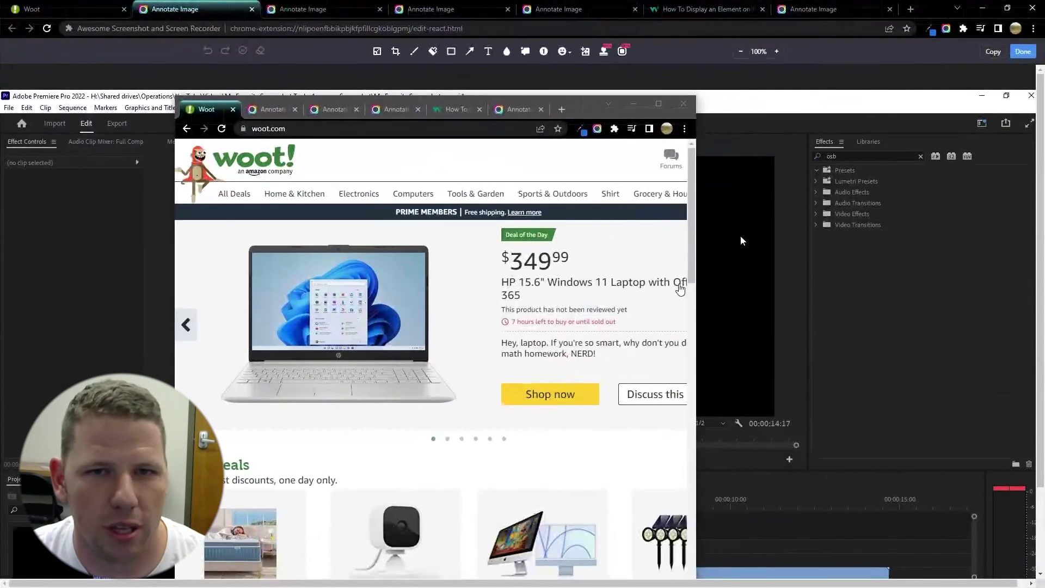
pyautogui.scroll(-2, 797, 285)
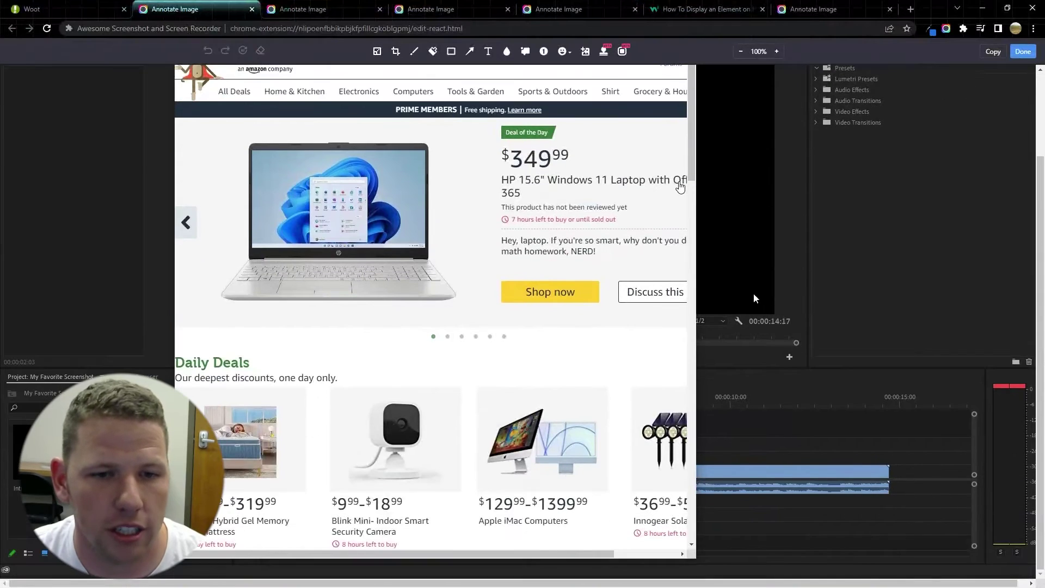
pyautogui.scroll(2, 753, 293)
pyautogui.scroll(1, 752, 275)
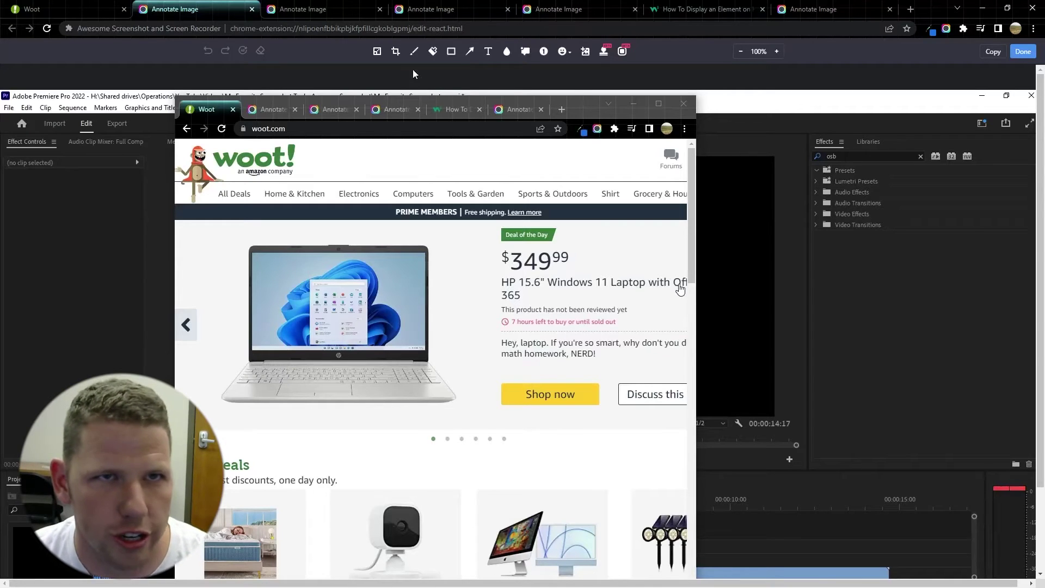
# Outline the laptop deal as a crop on the Woot screenshot, then cancel it.
pyautogui.click(569, 9)
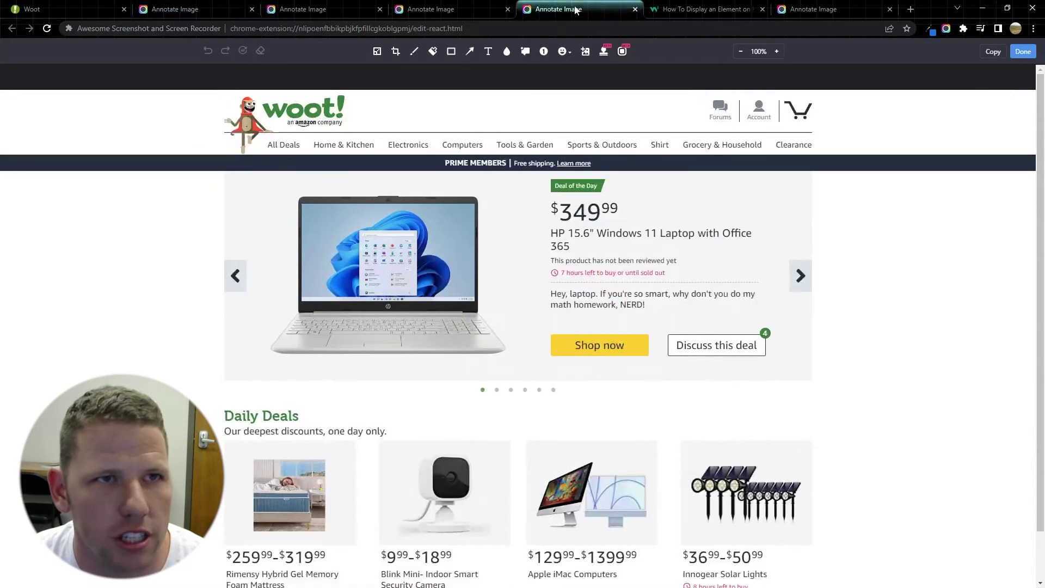
pyautogui.scroll(-1, 847, 346)
pyautogui.scroll(1, 512, 209)
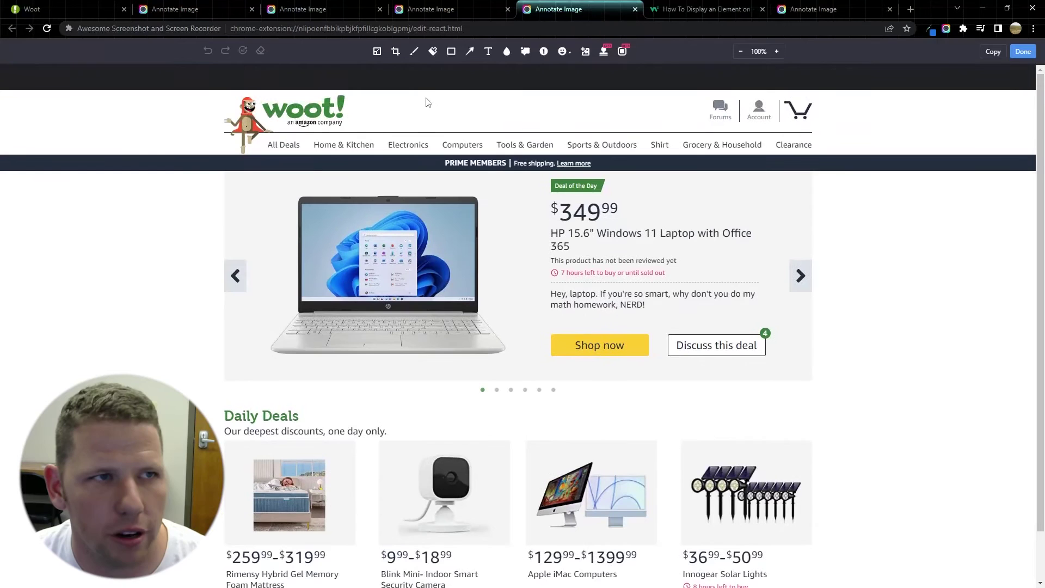
pyautogui.click(396, 56)
pyautogui.moveTo(187, 155); pyautogui.dragTo(559, 401)
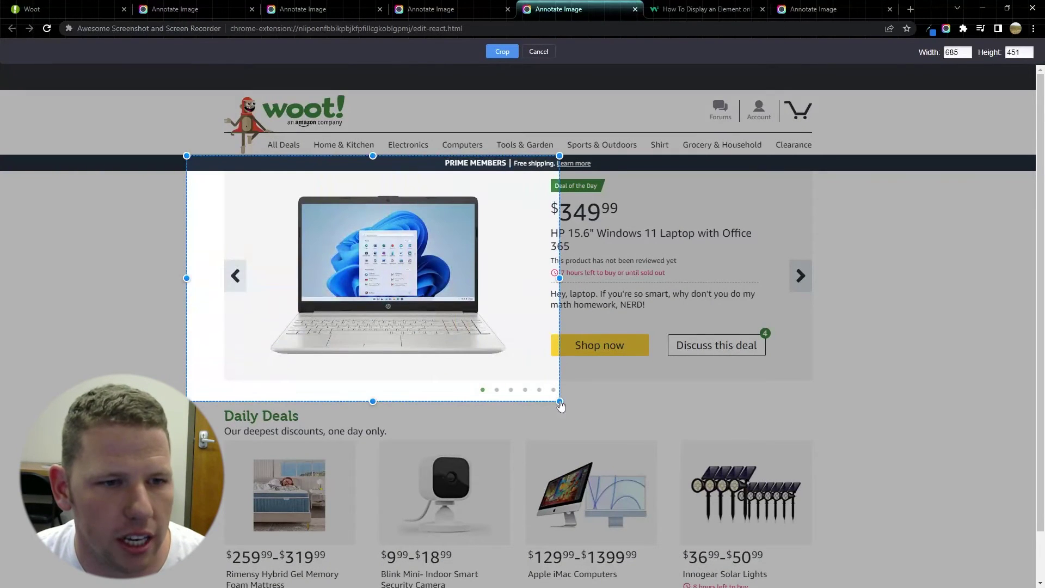
pyautogui.click(540, 57)
# Crop the desktop screenshot to Premiere Pro's Effects panel.
pyautogui.click(228, 9)
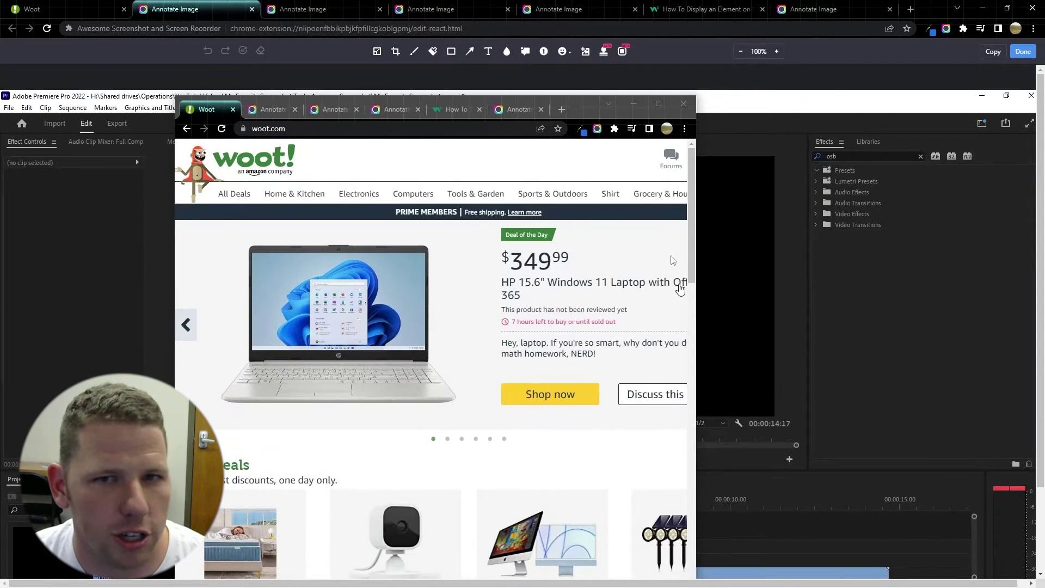
pyautogui.click(396, 51)
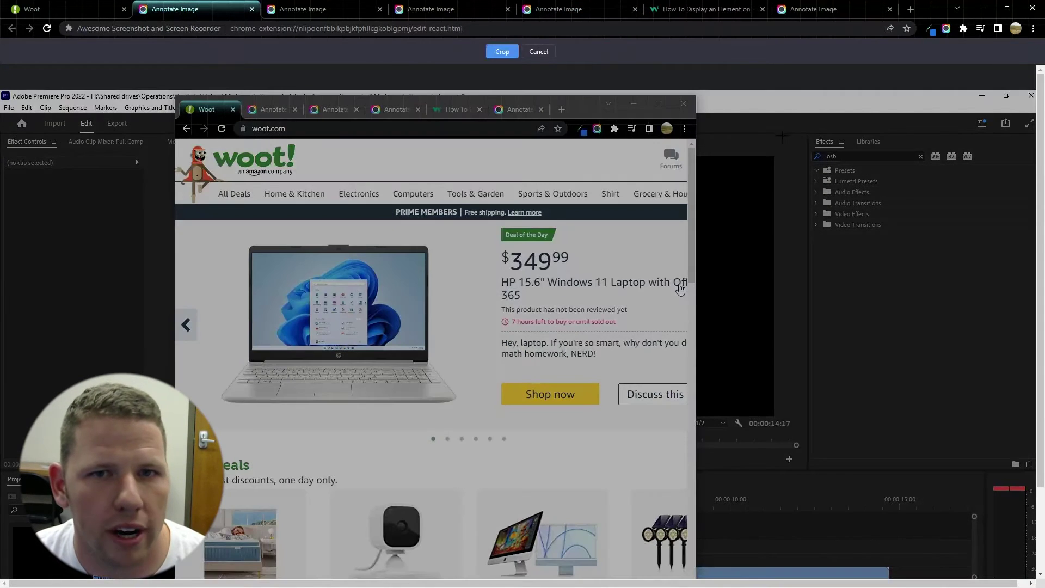
pyautogui.moveTo(795, 123); pyautogui.dragTo(992, 246)
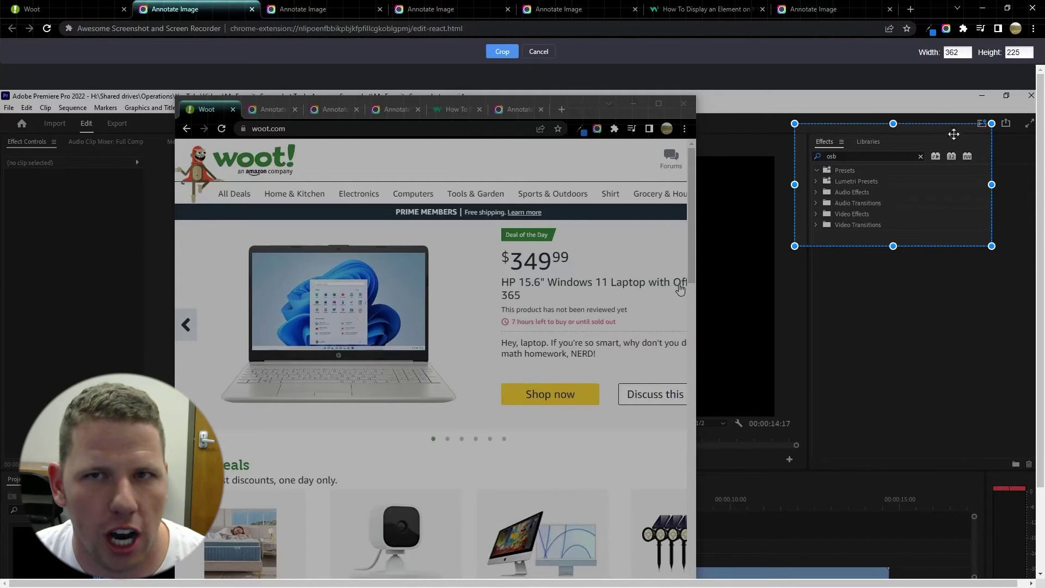
pyautogui.click(502, 51)
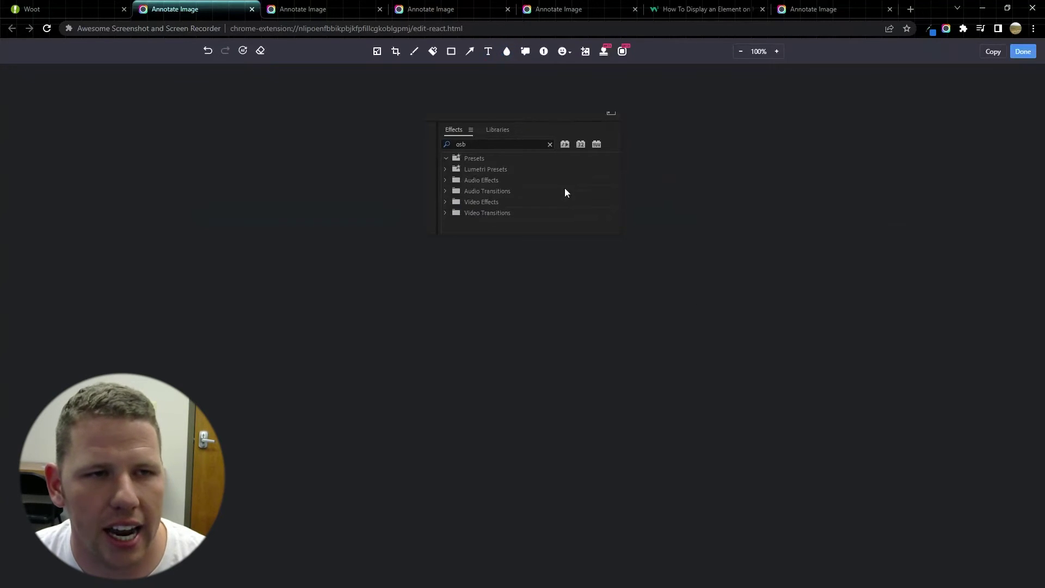
# Draw Big head arrows at the security camera and mattress on the Daily Deals capture.
pyautogui.click(327, 11)
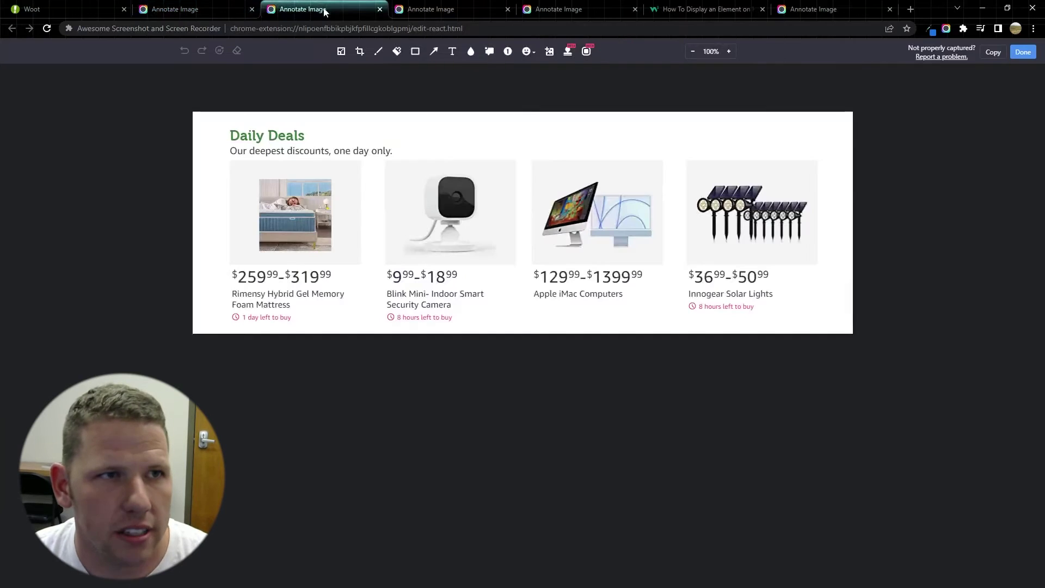
pyautogui.click(435, 54)
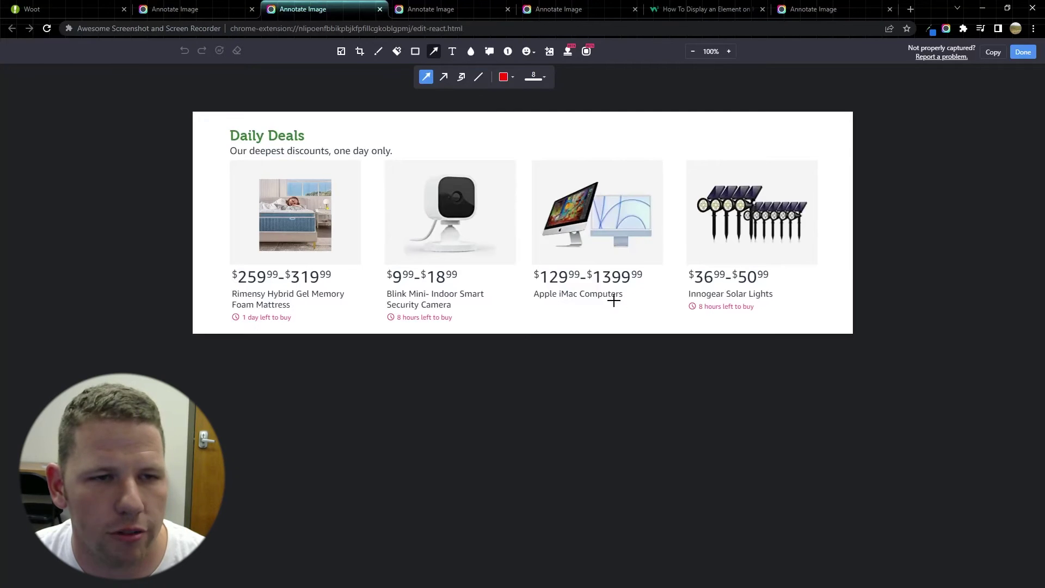
pyautogui.moveTo(708, 140); pyautogui.dragTo(501, 175)
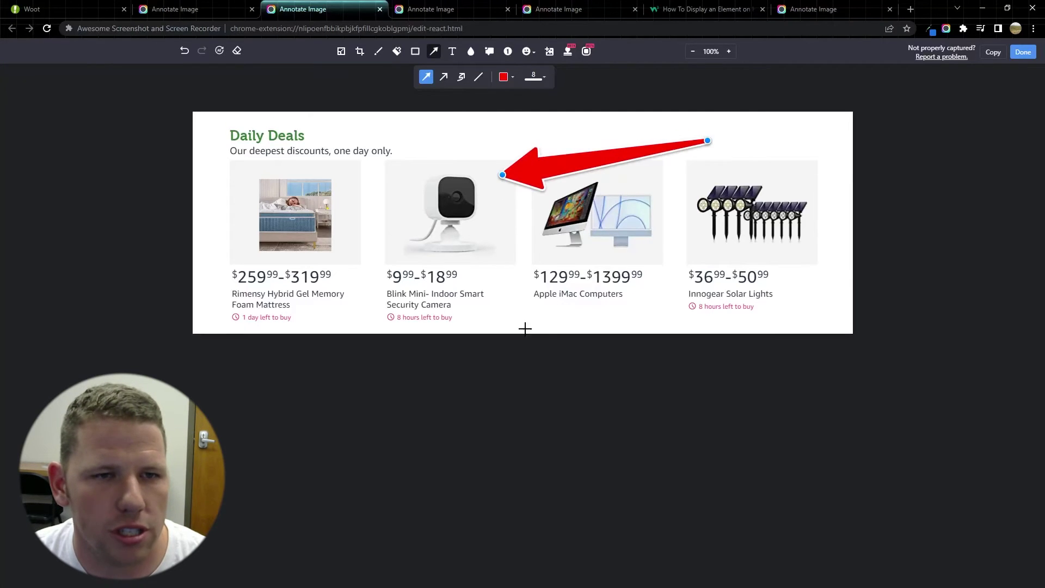
pyautogui.moveTo(212, 309); pyautogui.dragTo(292, 213)
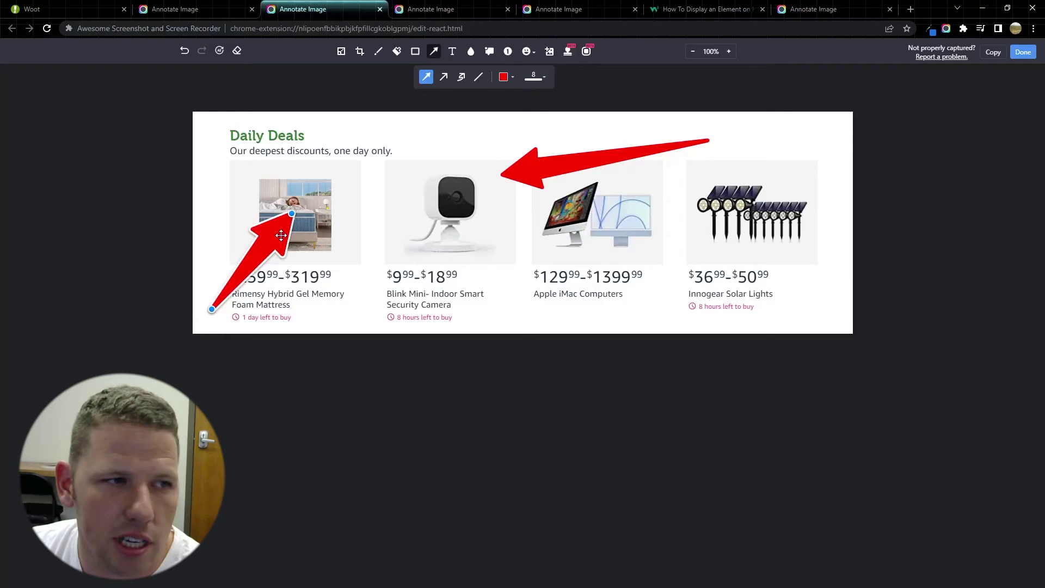
# Delete both arrows from the Daily Deals screenshot.
pyautogui.press('Delete')
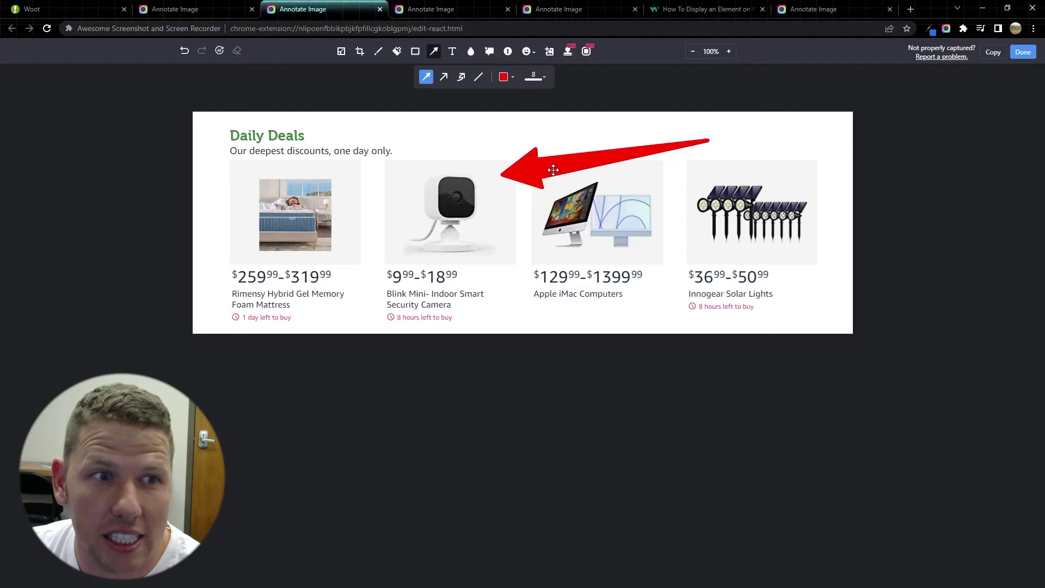
pyautogui.click(553, 170)
pyautogui.press('Delete')
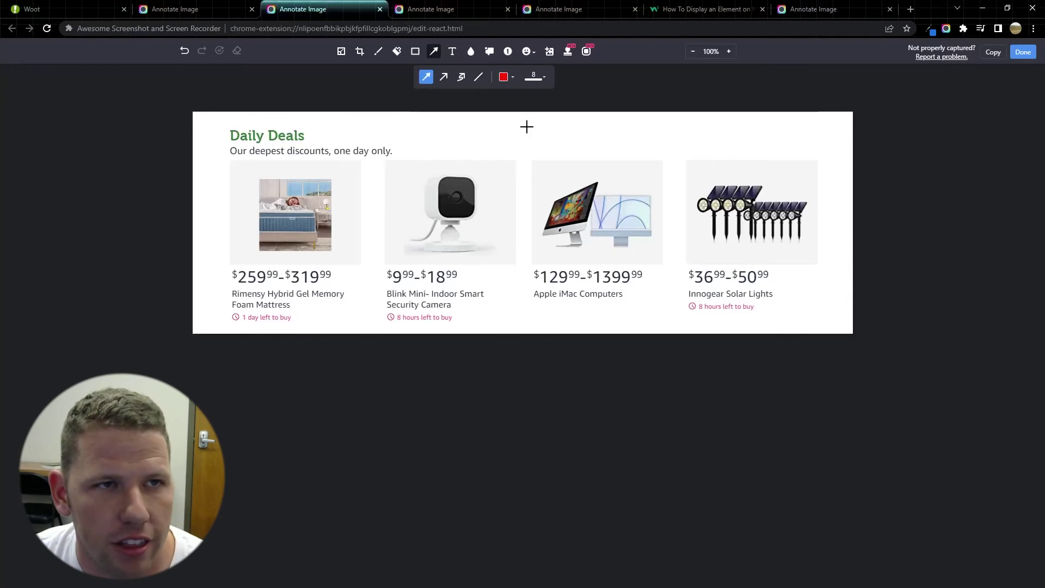
# Place red step markers 1 on the laptop, 2 by Daily Deals, 3 by Fall Phoenix.
pyautogui.click(468, 7)
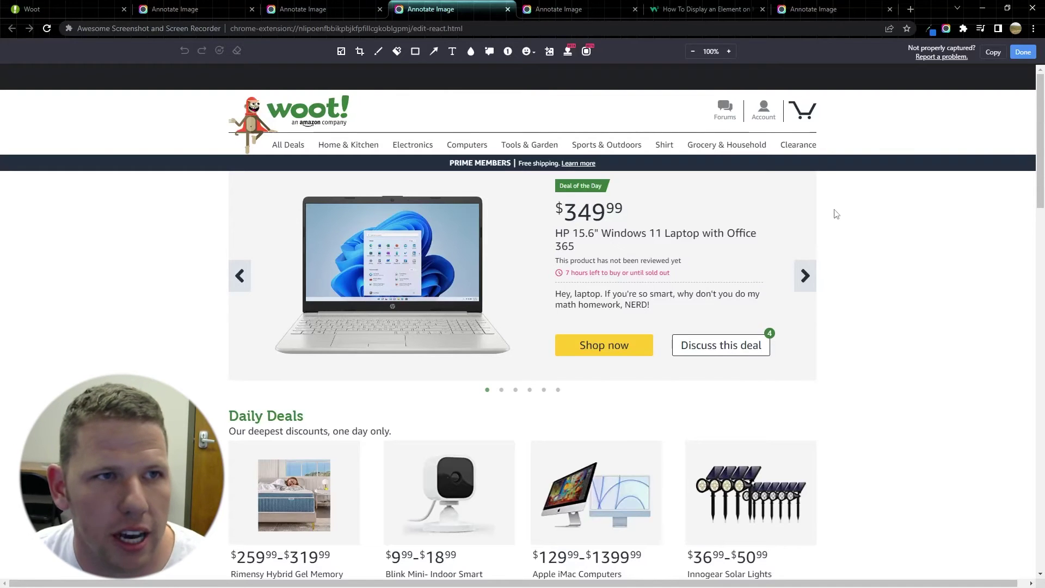
pyautogui.click(508, 51)
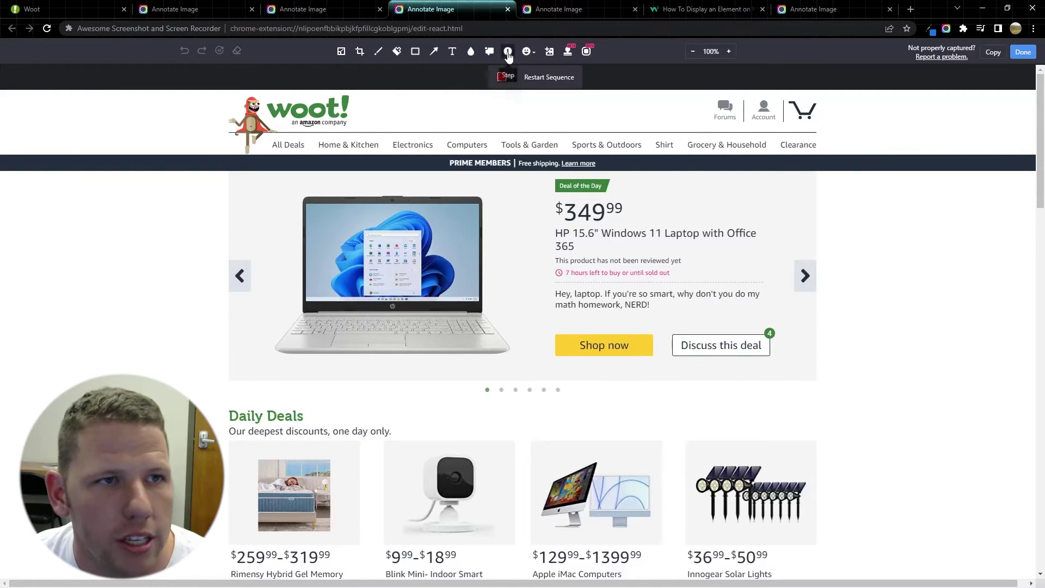
pyautogui.click(304, 201)
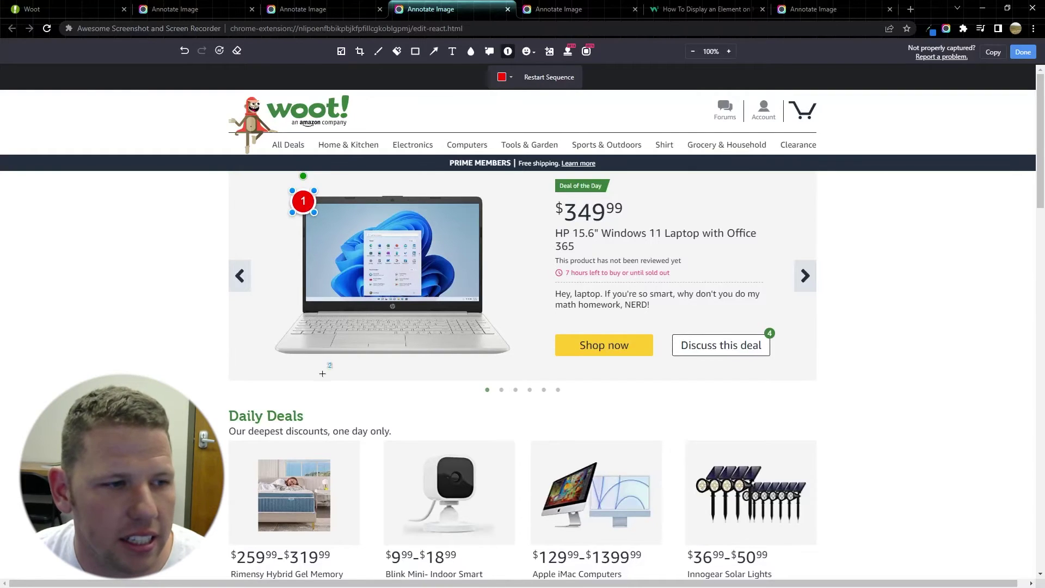
pyautogui.press('Escape')
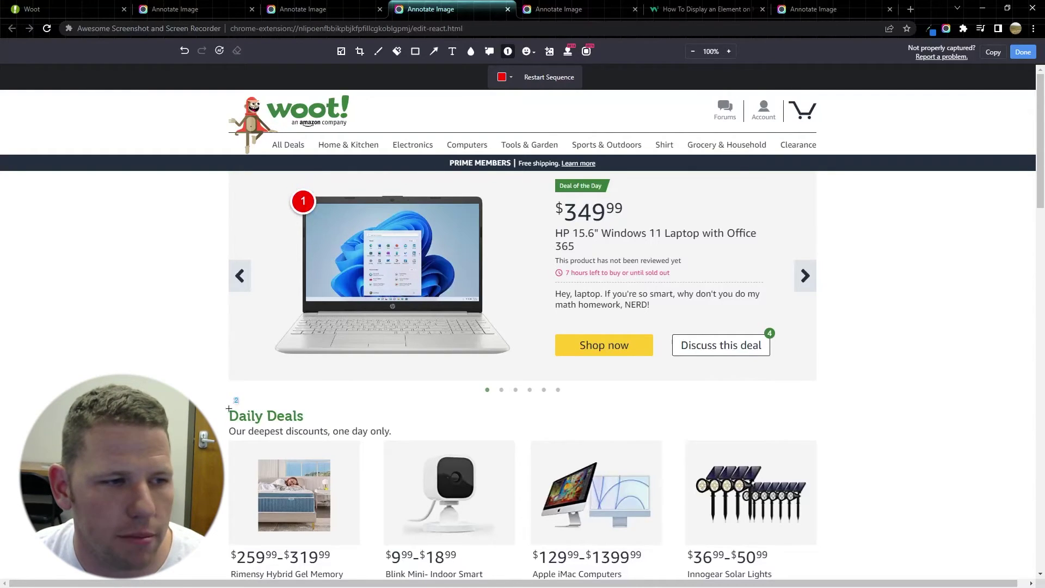
pyautogui.click(229, 408)
pyautogui.scroll(-4, 460, 413)
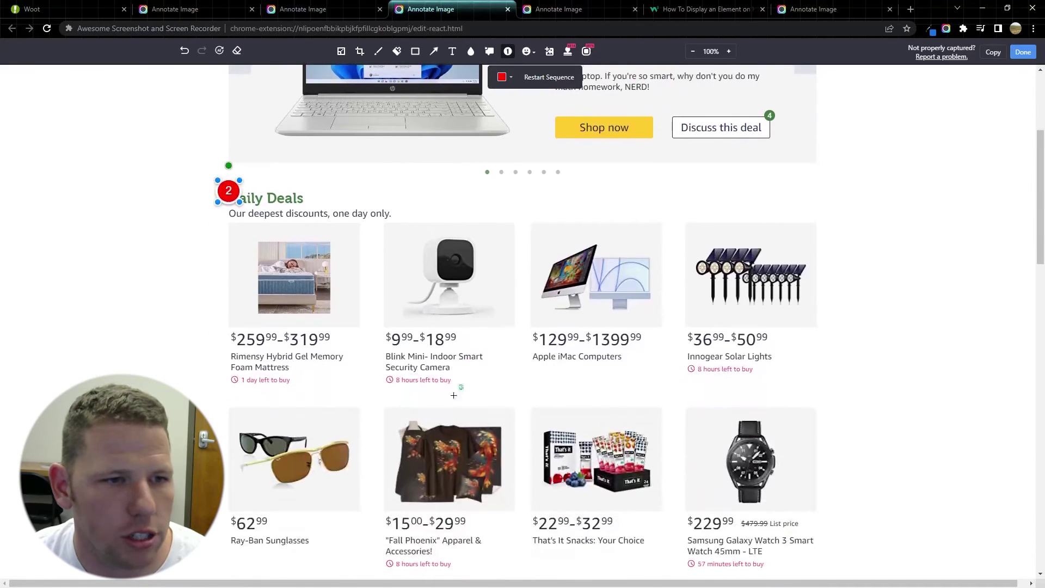
pyautogui.press('Escape')
pyautogui.click(384, 407)
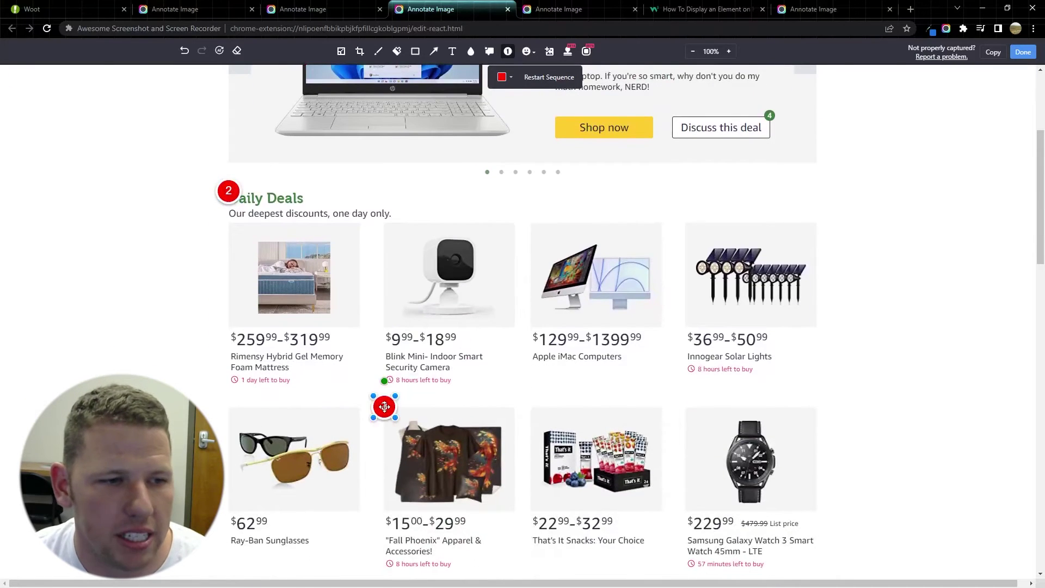
pyautogui.scroll(4, 463, 364)
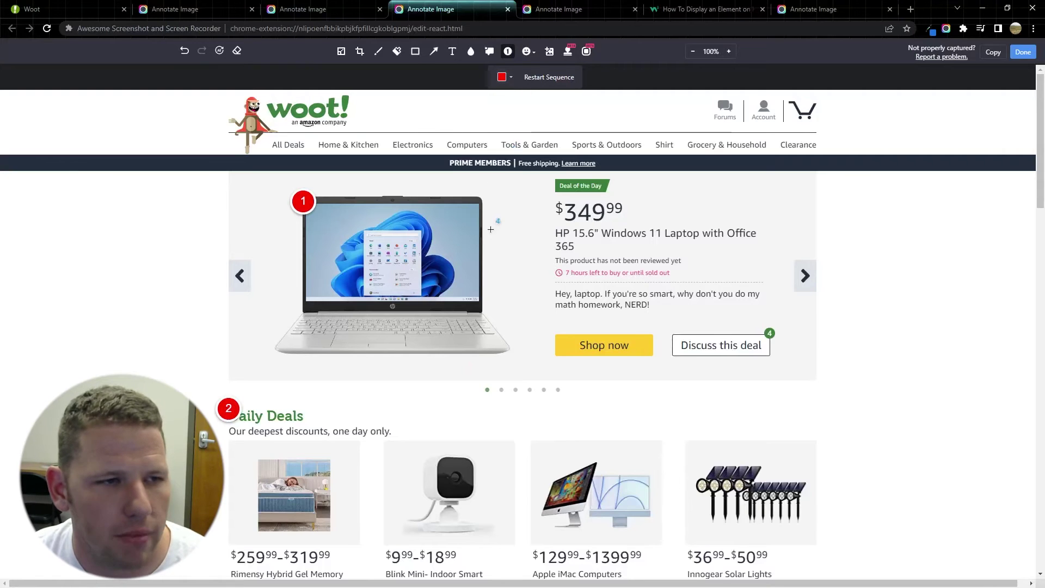
# Switch the Step colour to blue and add an enlarged marker 1 by the laptop's price.
pyautogui.click(504, 78)
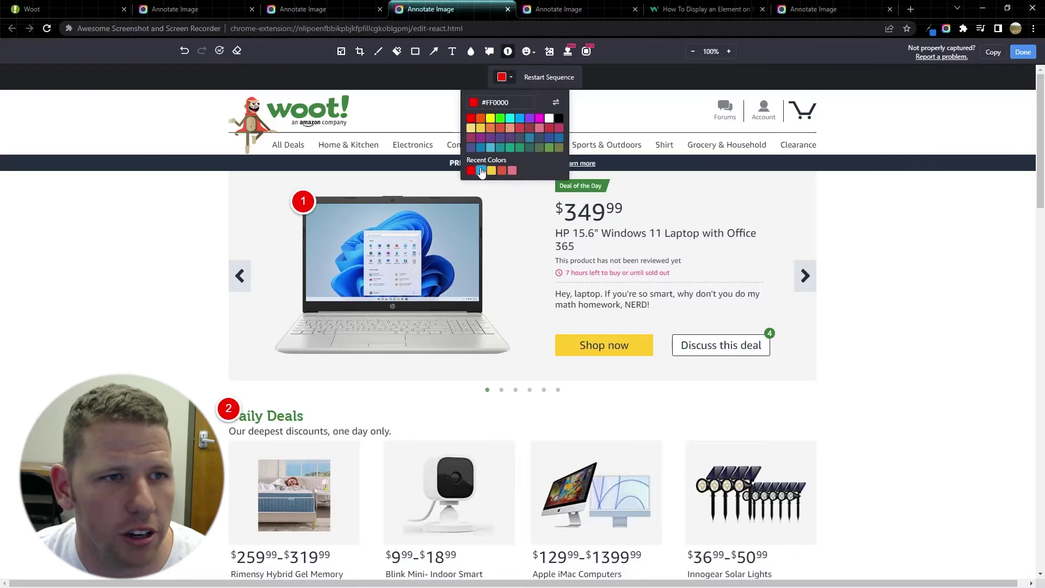
pyautogui.click(481, 170)
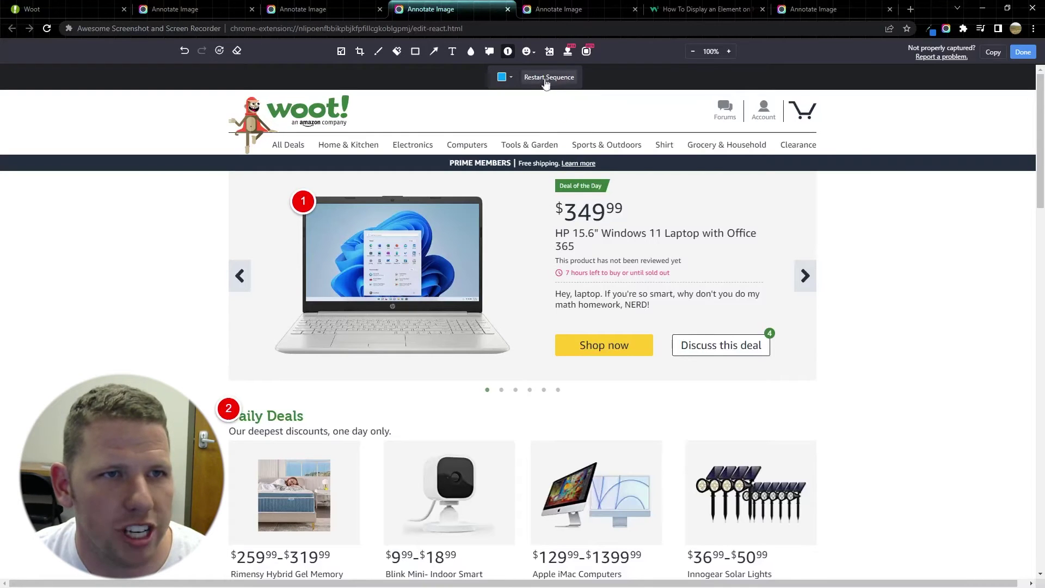
pyautogui.click(555, 199)
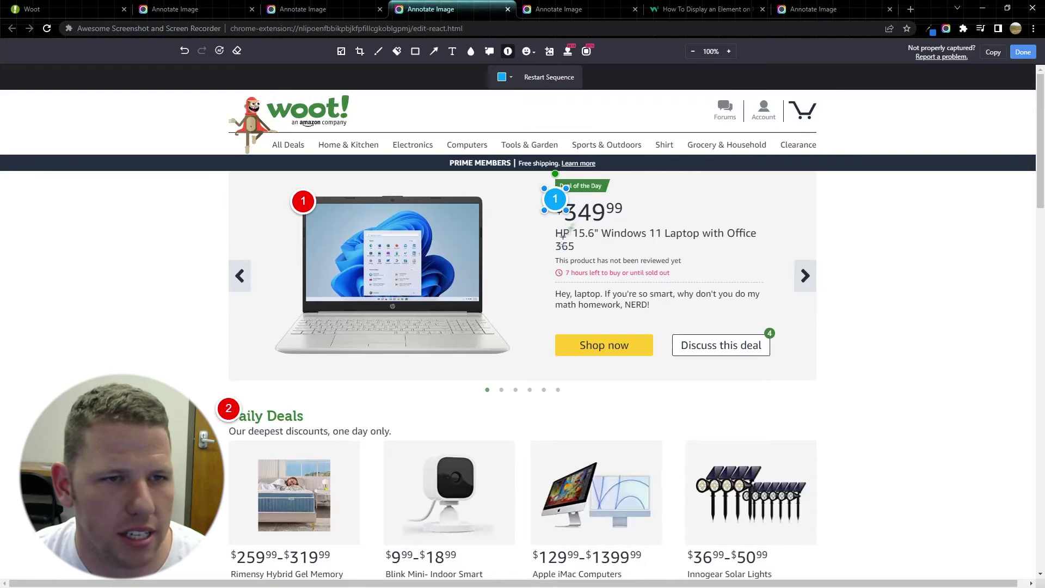
pyautogui.moveTo(567, 214); pyautogui.dragTo(575, 223)
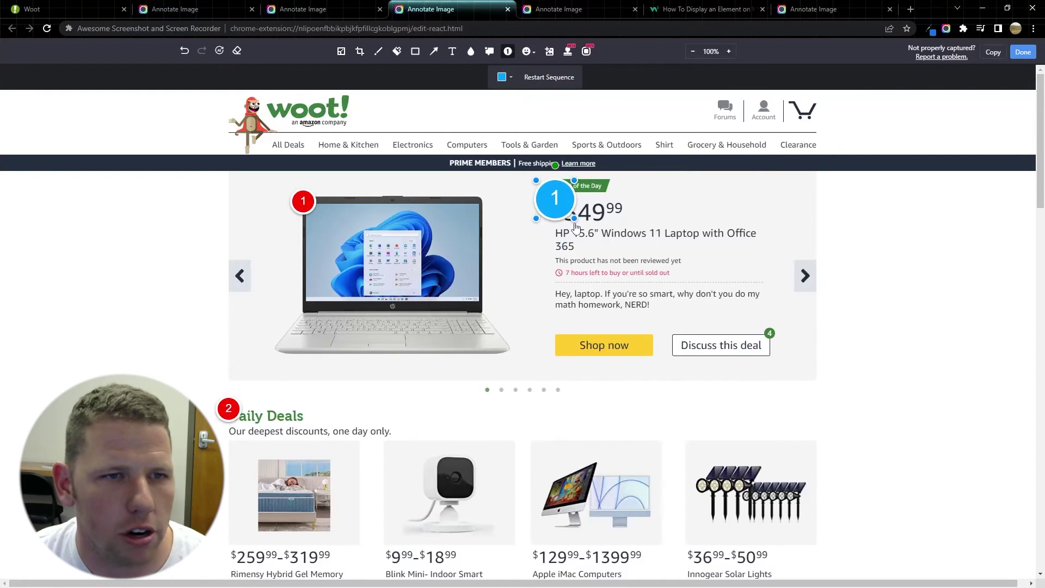
# Add blue step markers 2 above the Daily Deals products and 3 beside the Samsung watch.
pyautogui.click(526, 424)
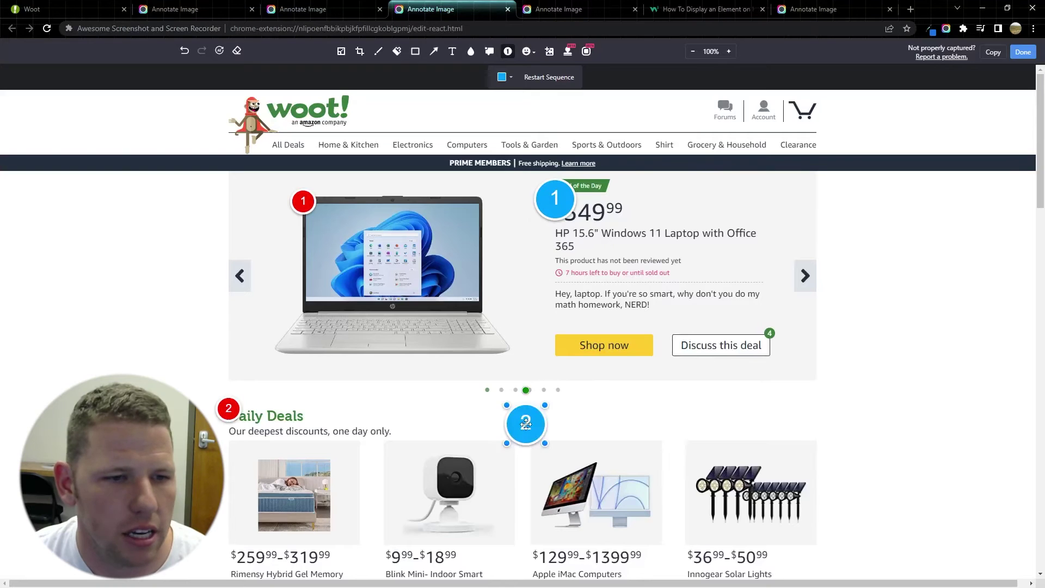
pyautogui.scroll(-3, 526, 424)
pyautogui.click(382, 427)
pyautogui.scroll(-3, 383, 427)
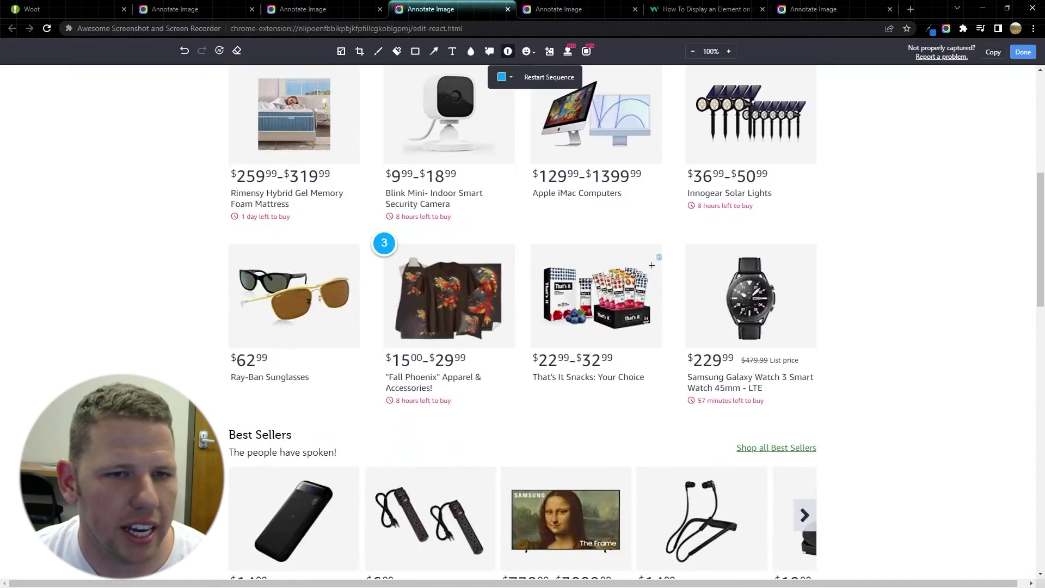
pyautogui.click(682, 243)
pyautogui.scroll(5, 609, 269)
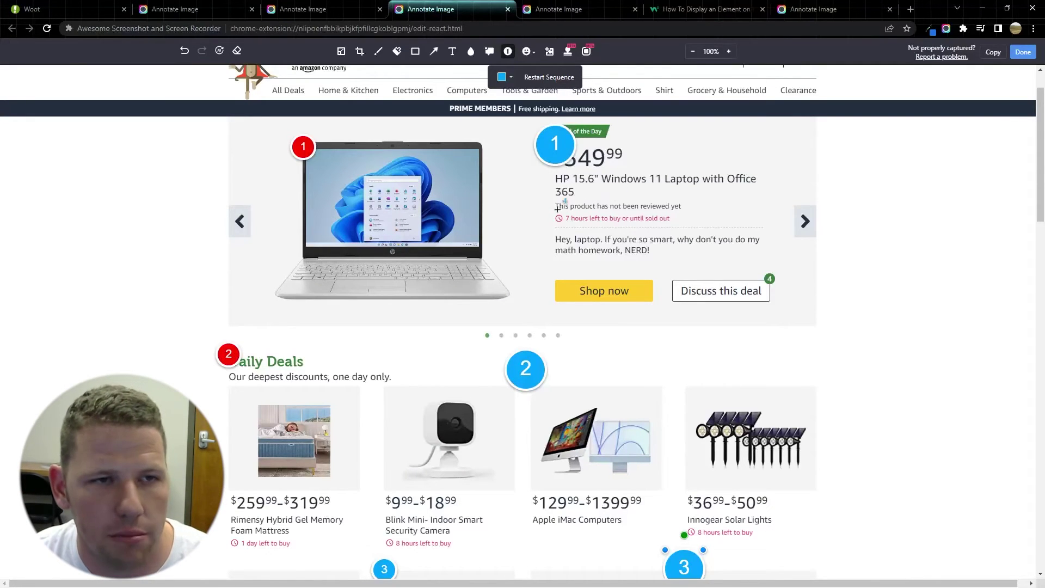
pyautogui.scroll(1, 696, 226)
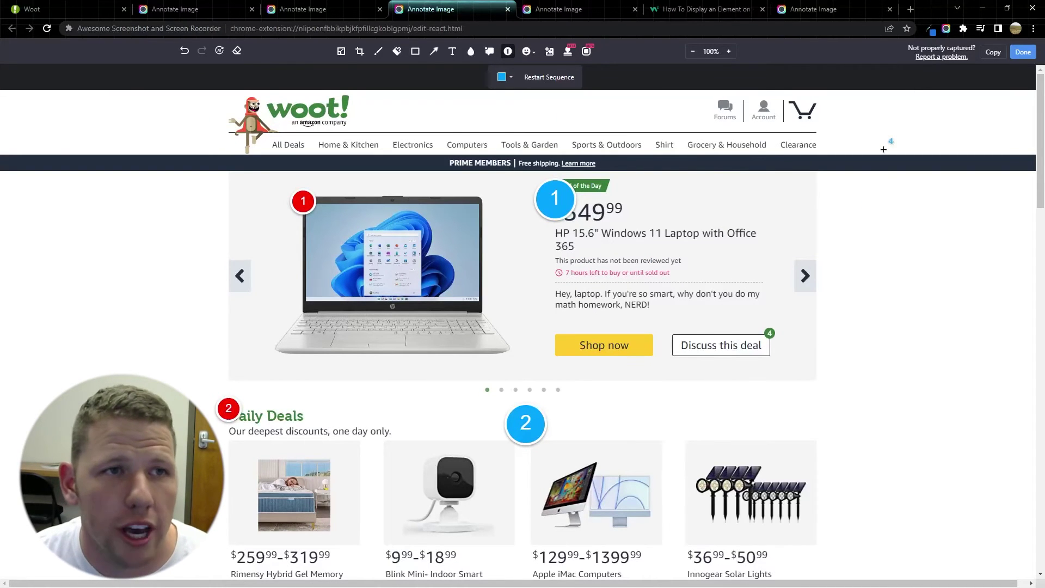
# Start a desktop screen recording from the extension's Record options.
pyautogui.click(947, 29)
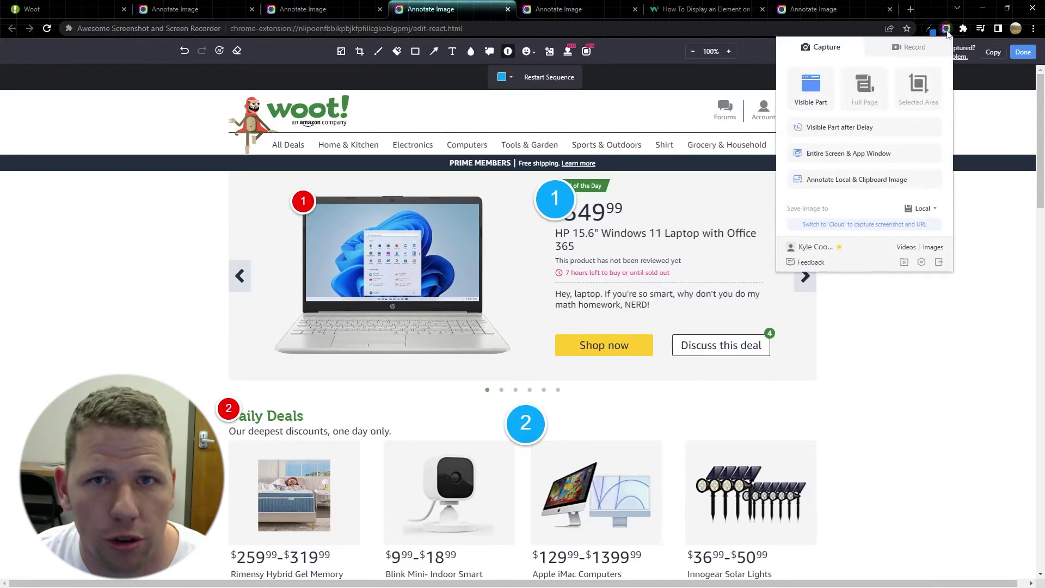
pyautogui.click(915, 49)
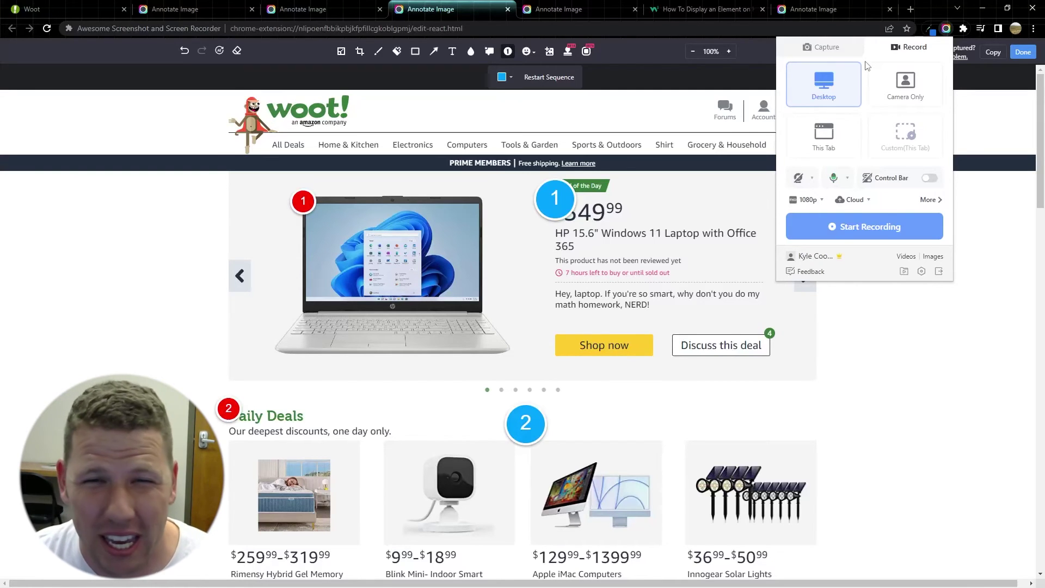
pyautogui.click(870, 227)
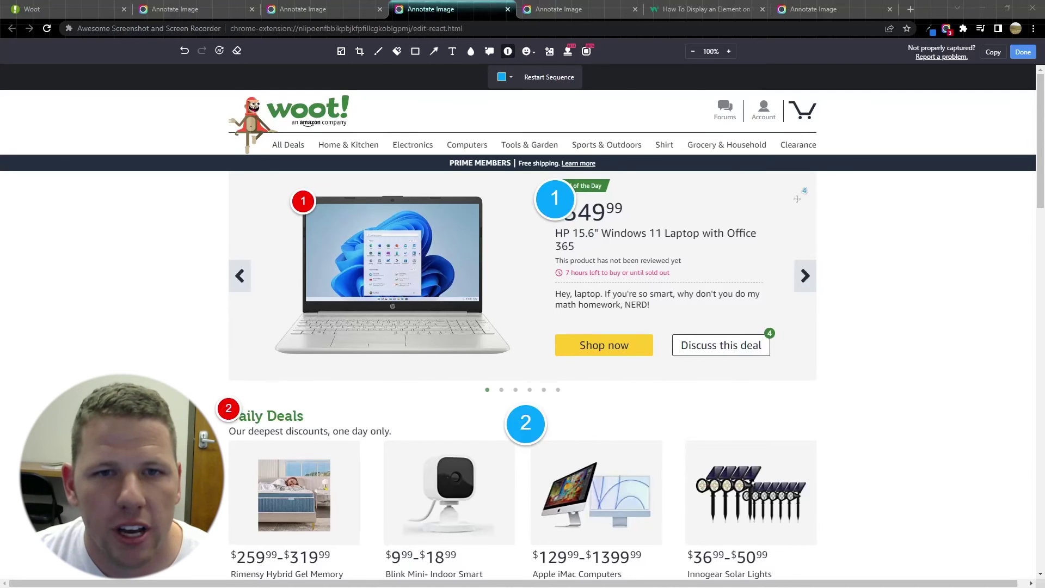
# Scroll the page down and back up while the recording finishes and its video page opens.
pyautogui.scroll(-8, 654, 256)
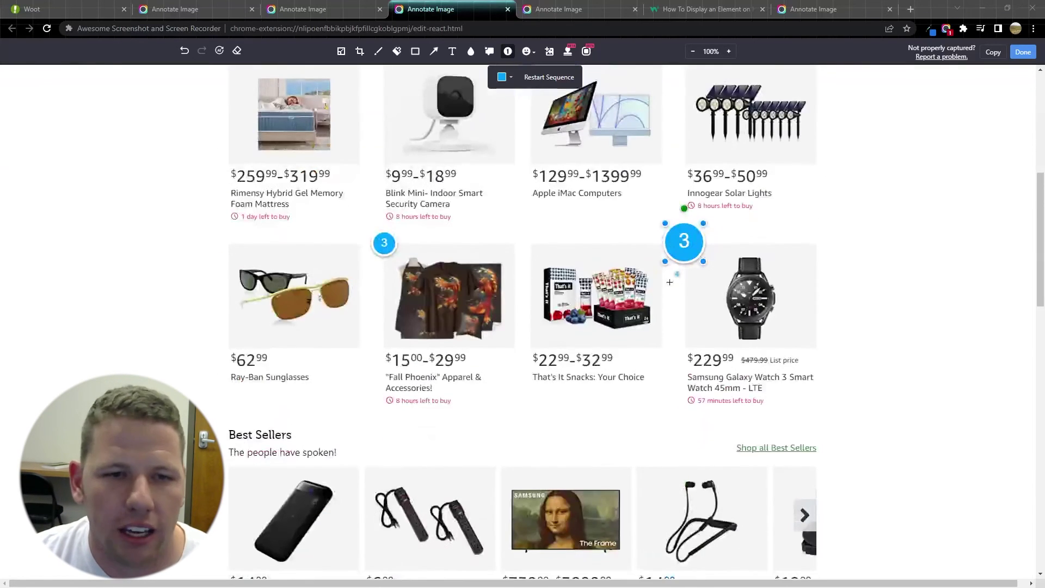
pyautogui.scroll(8, 676, 272)
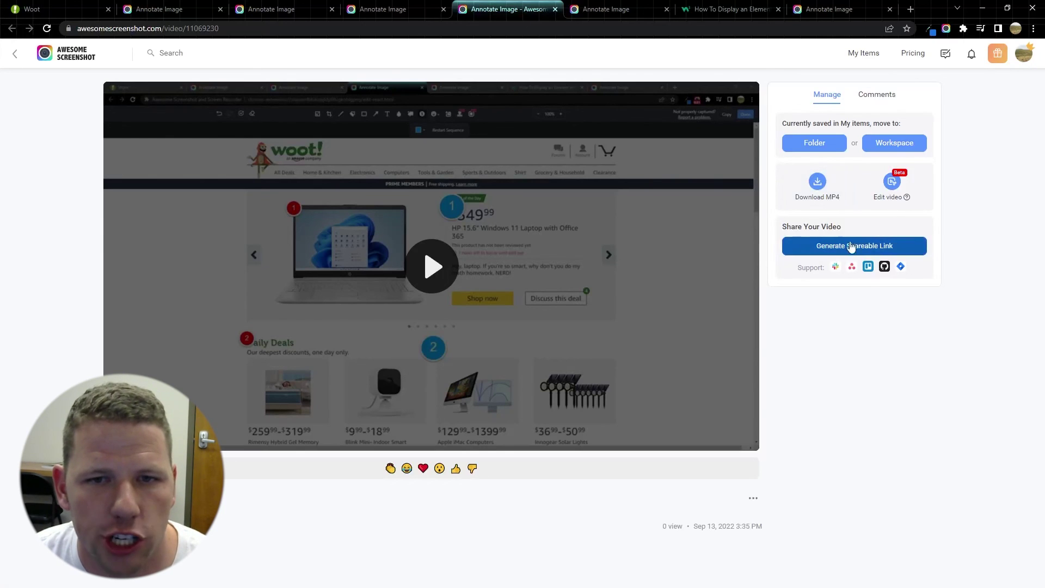
# Generate a shareable link for the recording, then return to the annotated Woot screenshot editor.
pyautogui.click(855, 247)
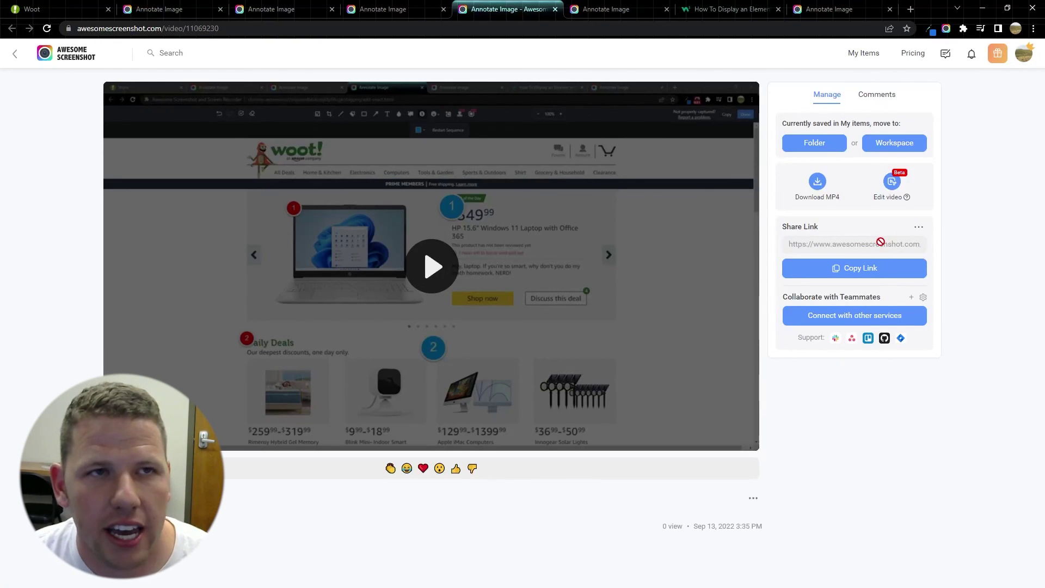
pyautogui.hotkey('ctrl', 'shift', 'Tab')
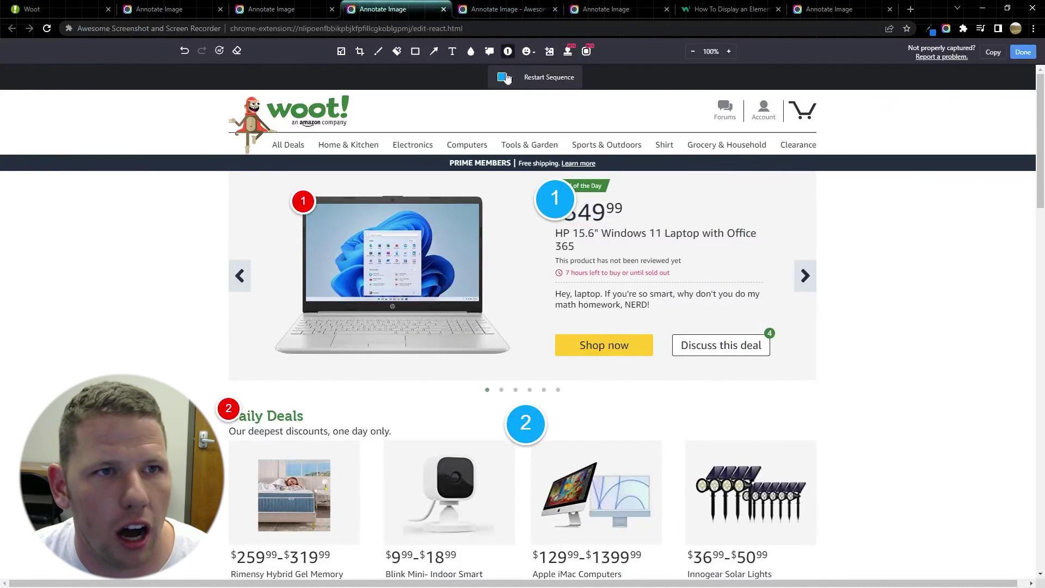
# Save the annotated Woot screenshot to My Items and copy its short shareable link.
pyautogui.click(1023, 57)
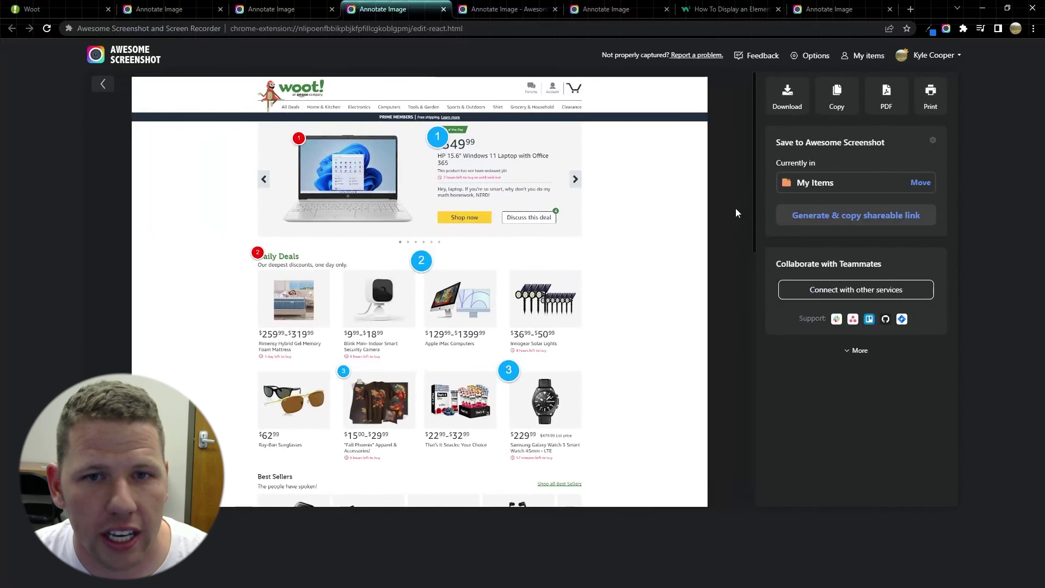
pyautogui.click(864, 216)
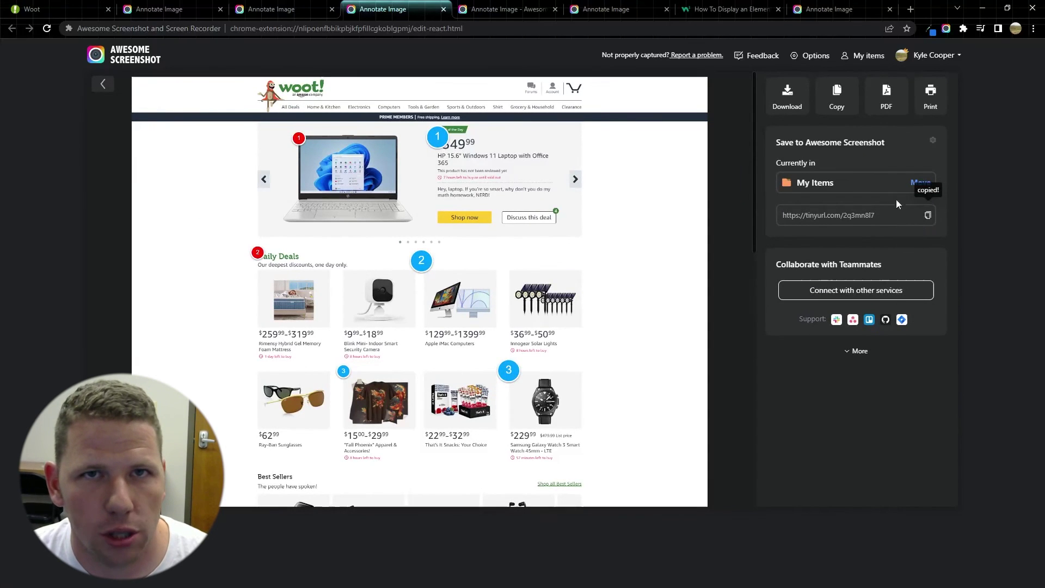
# Copy the recording's share link from its video page.
pyautogui.click(461, 6)
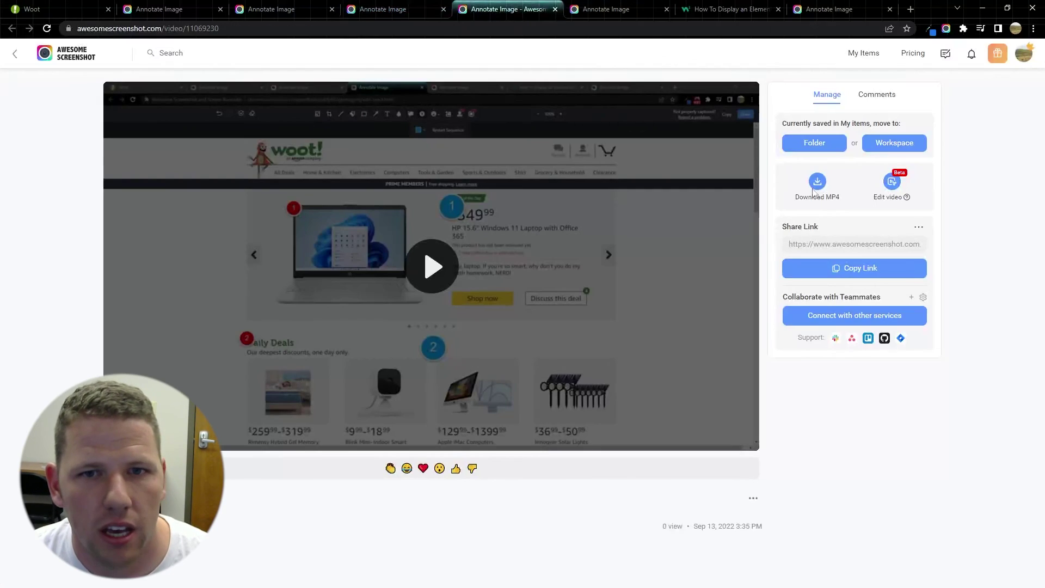
pyautogui.click(856, 267)
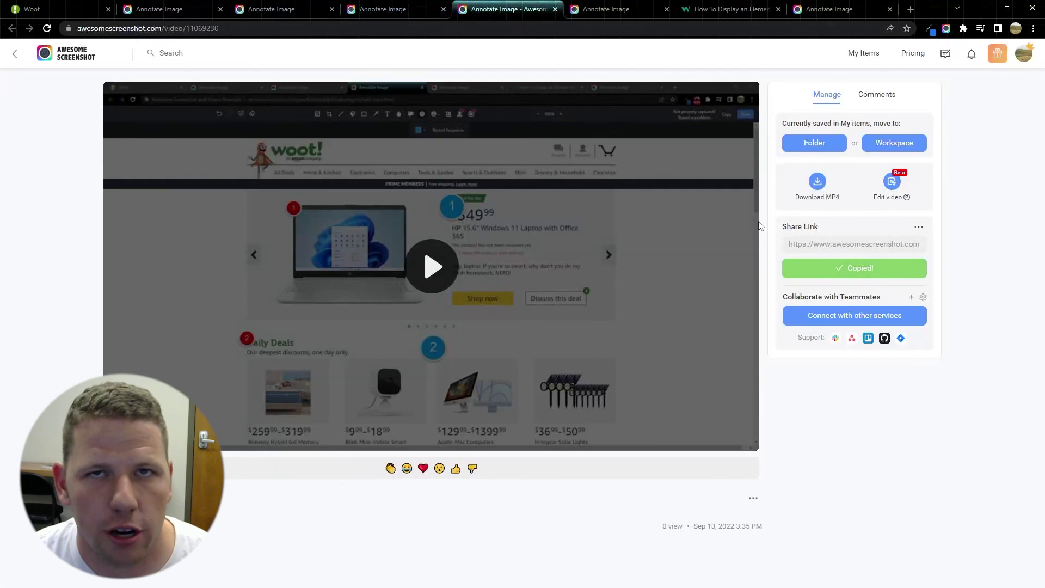